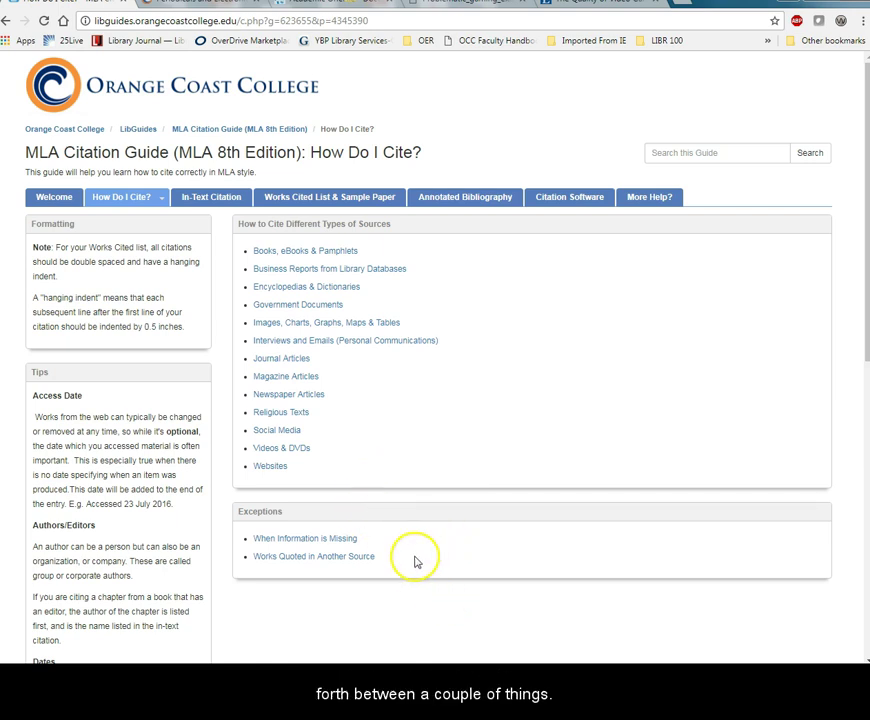
Switch to the blank Word document, check its line spacing setting, and enter "Works Cited" as the heading
key("alt+Tab")
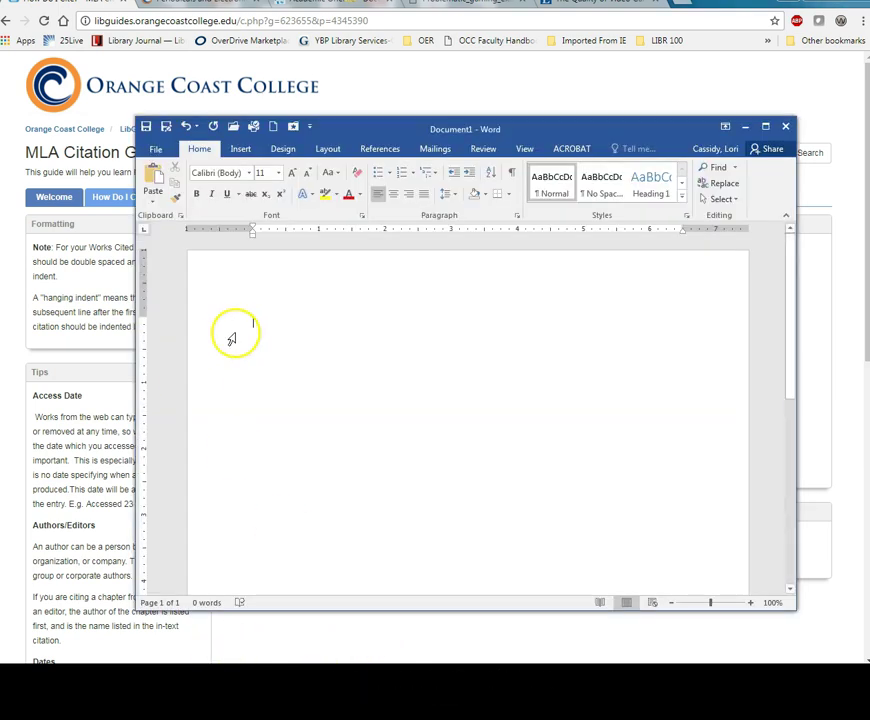
left_click(455, 199)
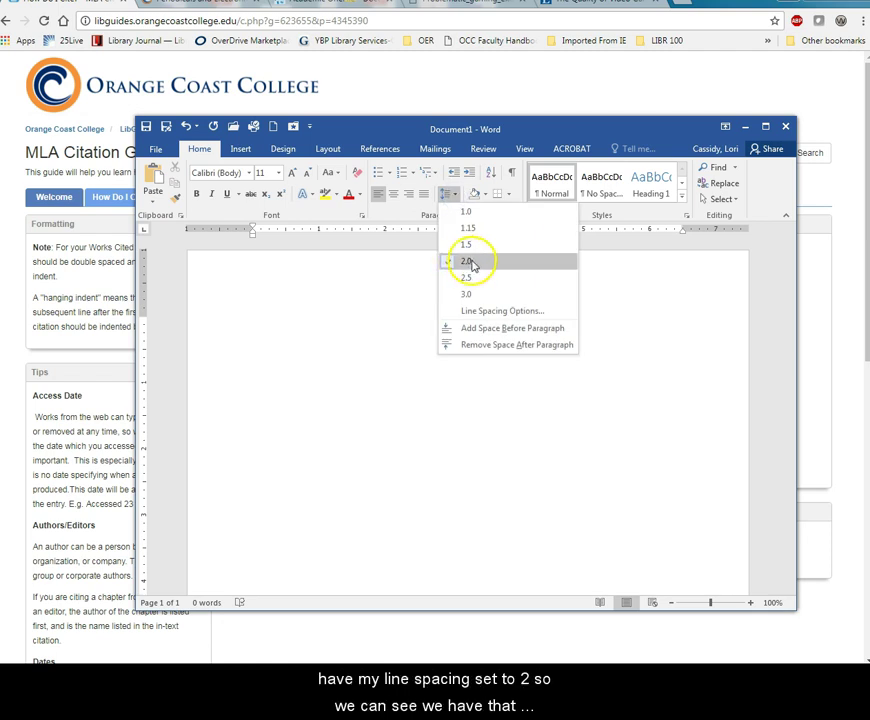
left_click(355, 272)
type("W")
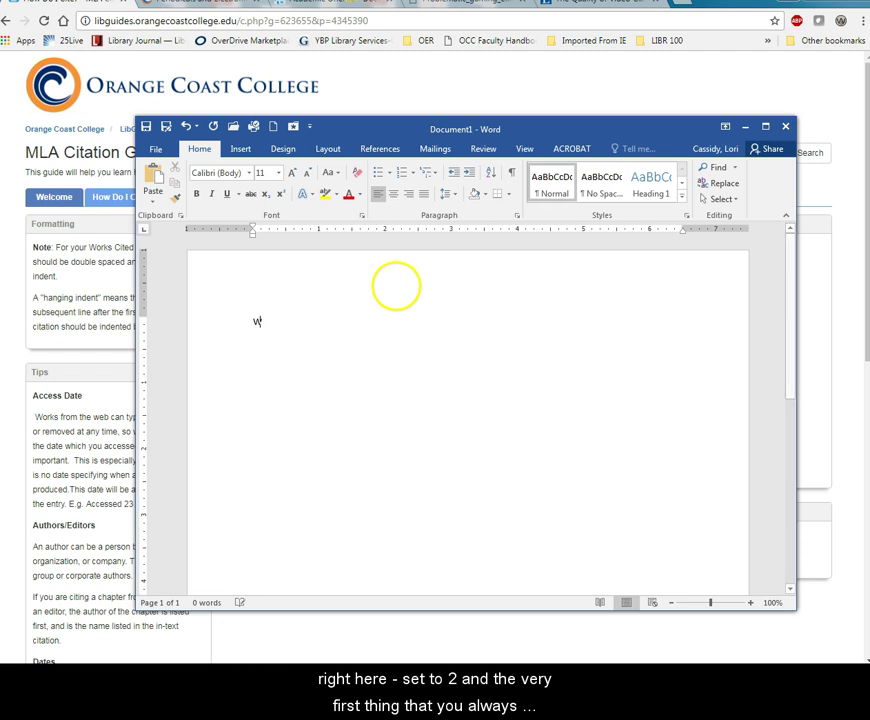
type("o")
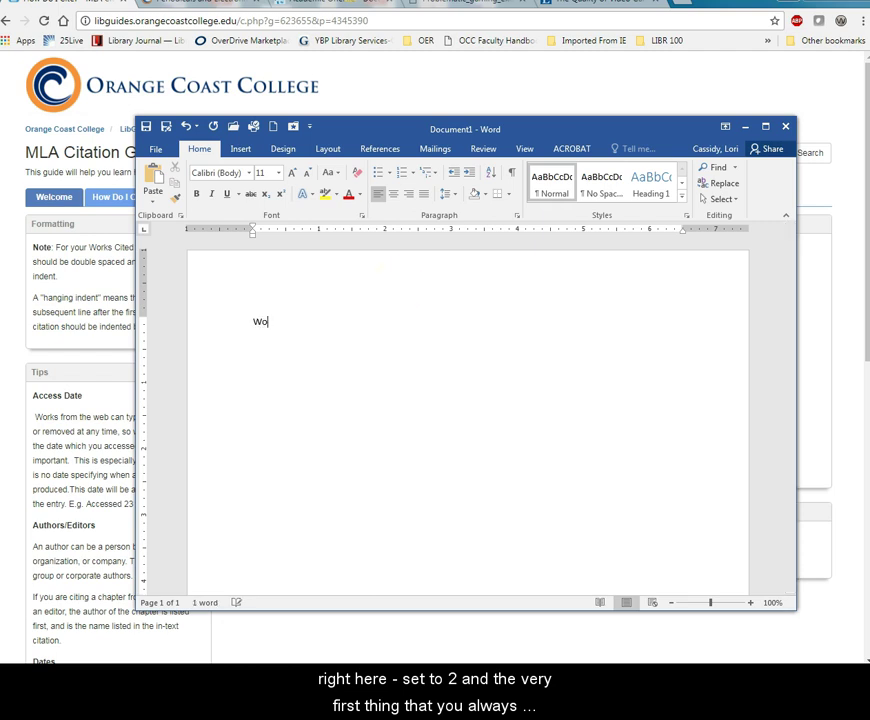
type("rk")
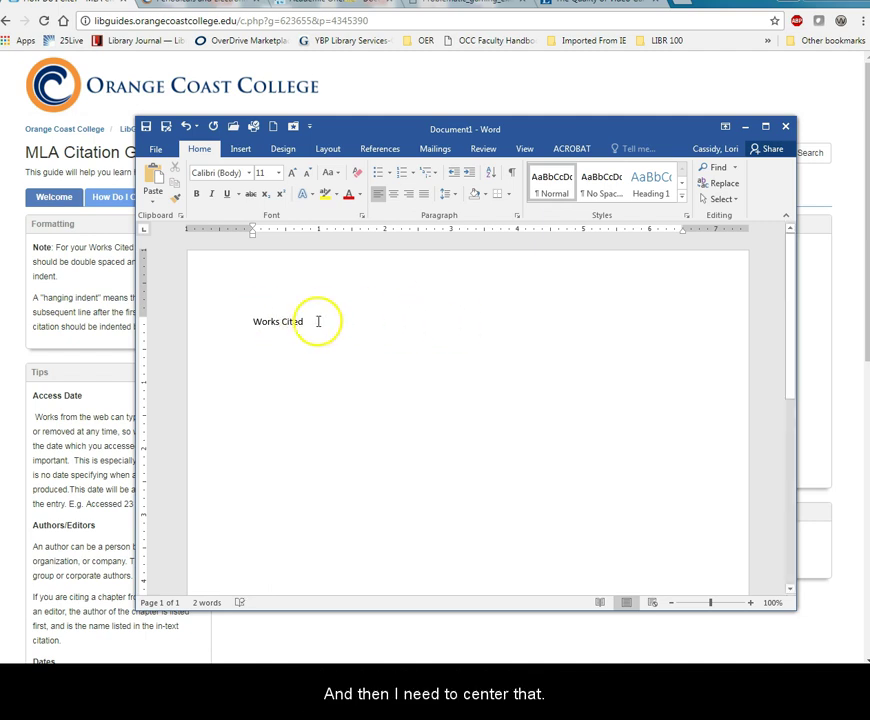
Center the "Works Cited" heading and start a left-aligned line below it
left_click(221, 317)
left_click(393, 194)
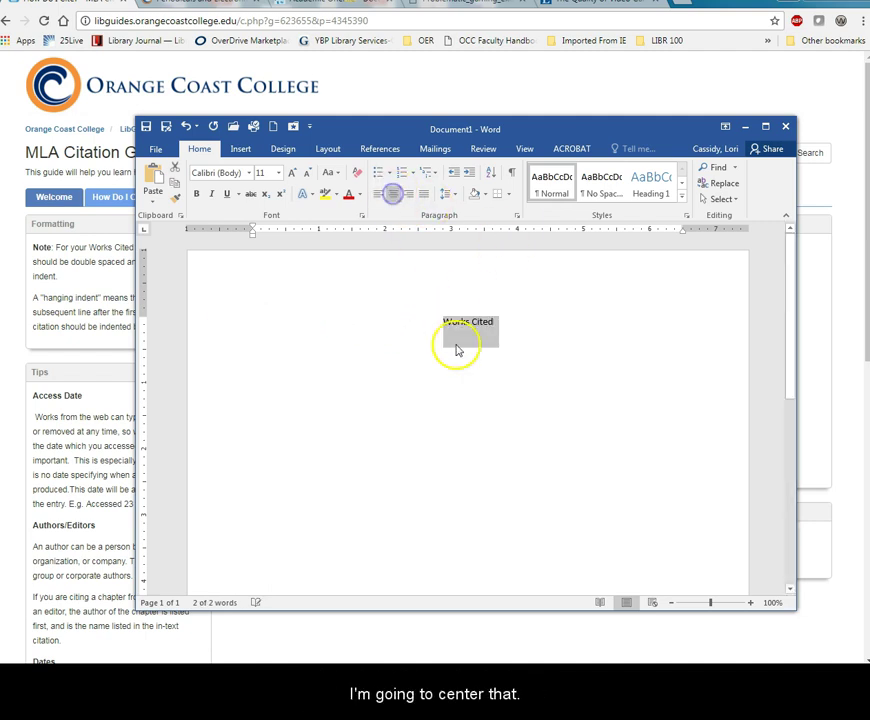
left_click(498, 330)
key("Return")
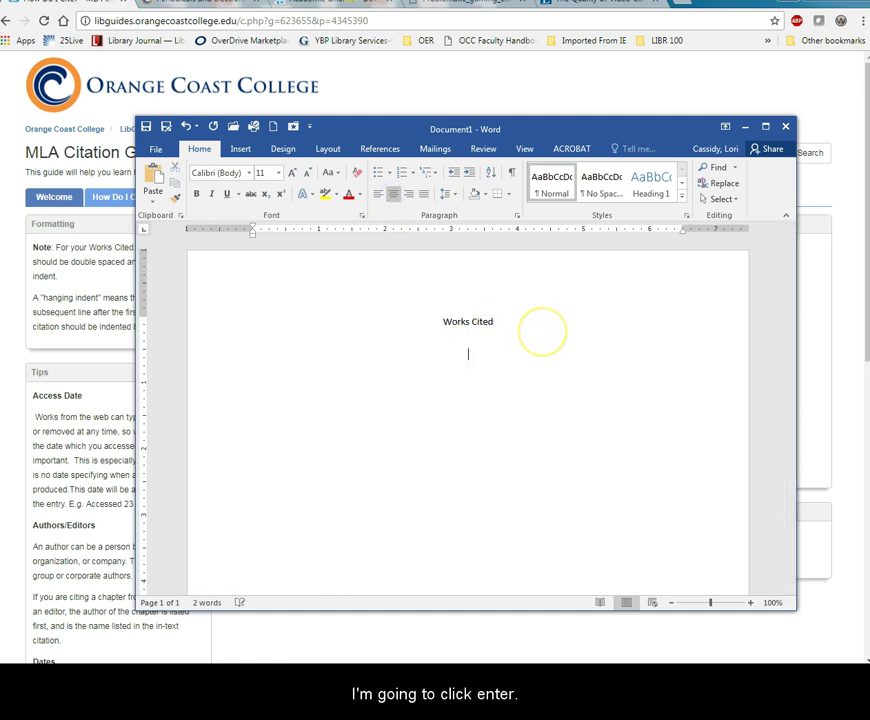
left_click(379, 194)
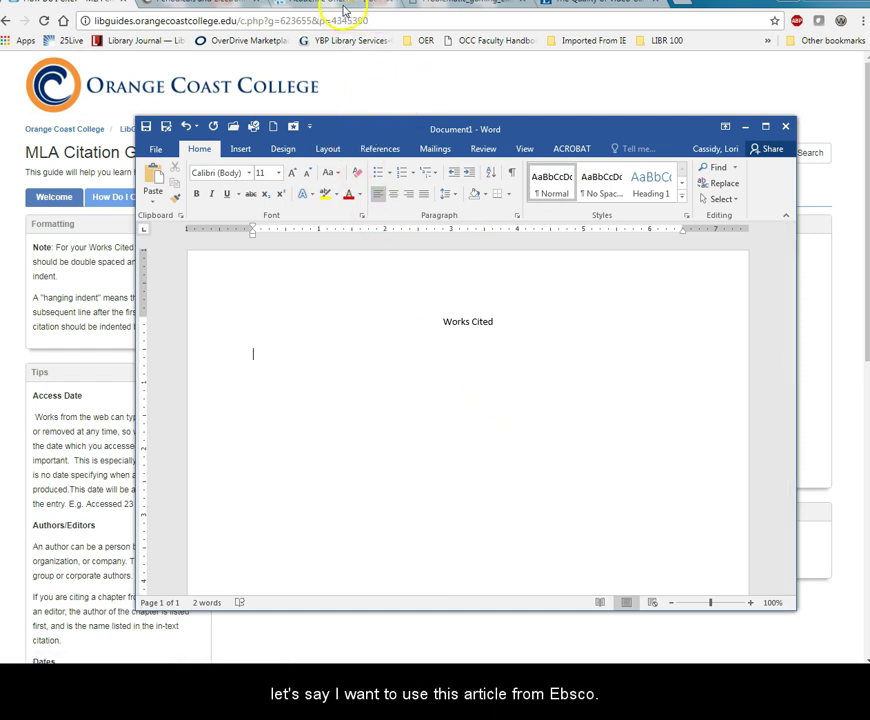
Copy the MLA-format citation of the article "The Quality of Video Games" from its EBSCOhost record in the browser
left_click(563, 8)
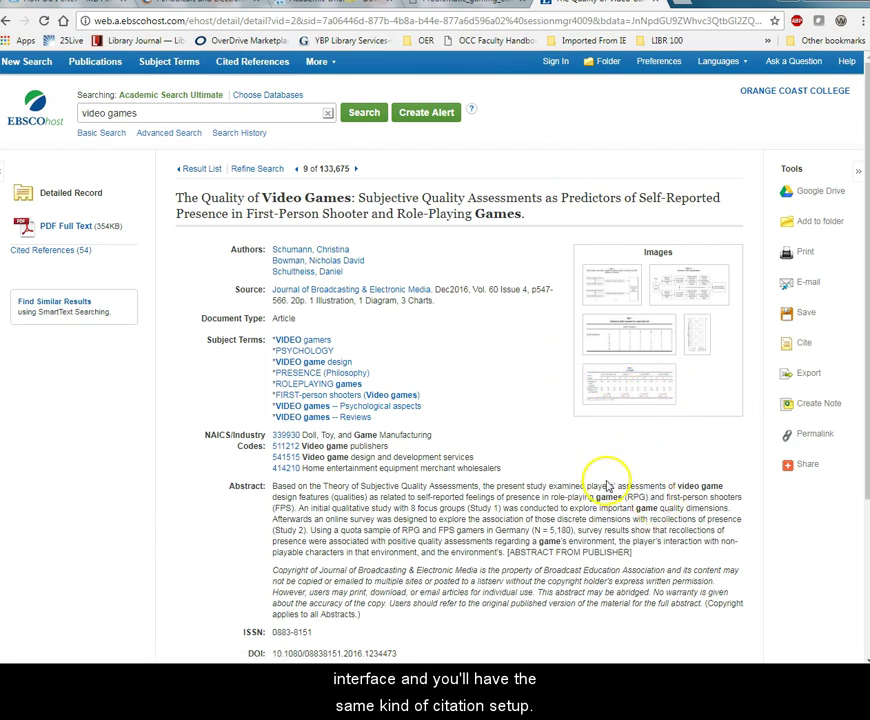
scroll(607, 486, "down", 3)
scroll(607, 486, "down", 2)
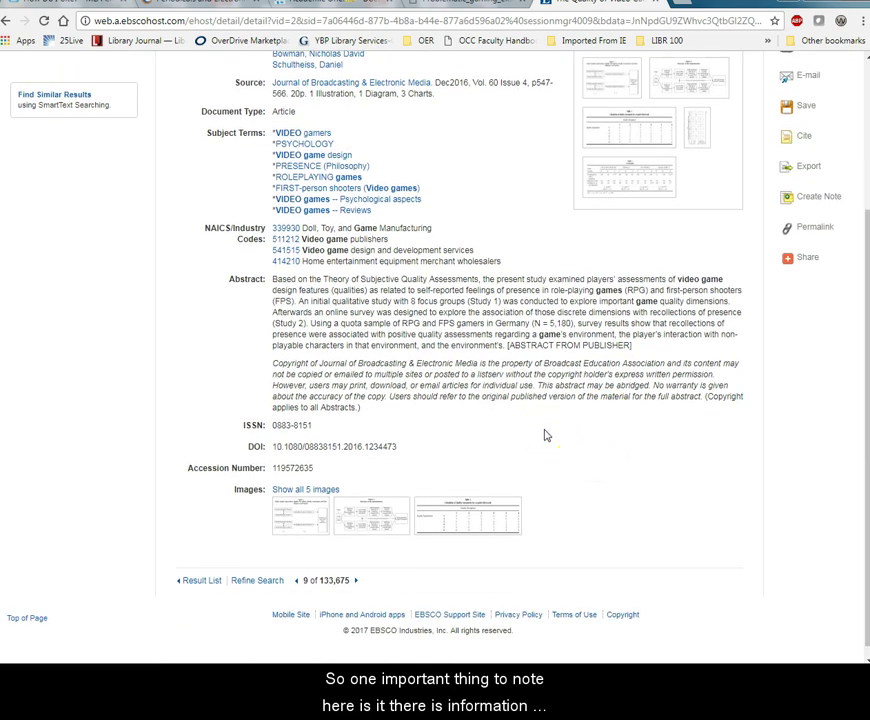
scroll(546, 435, "up", 5)
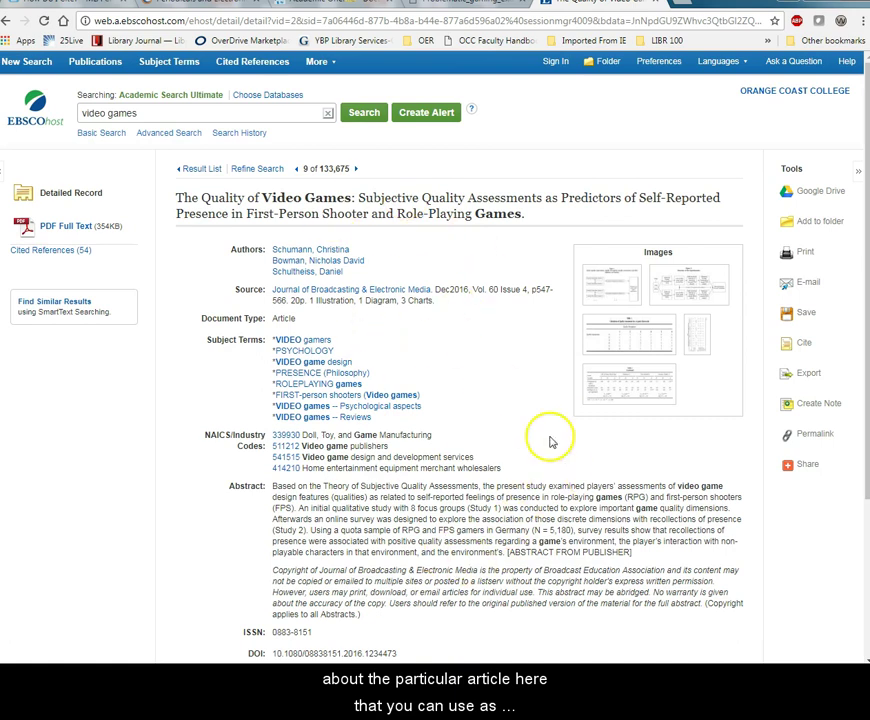
left_click(804, 345)
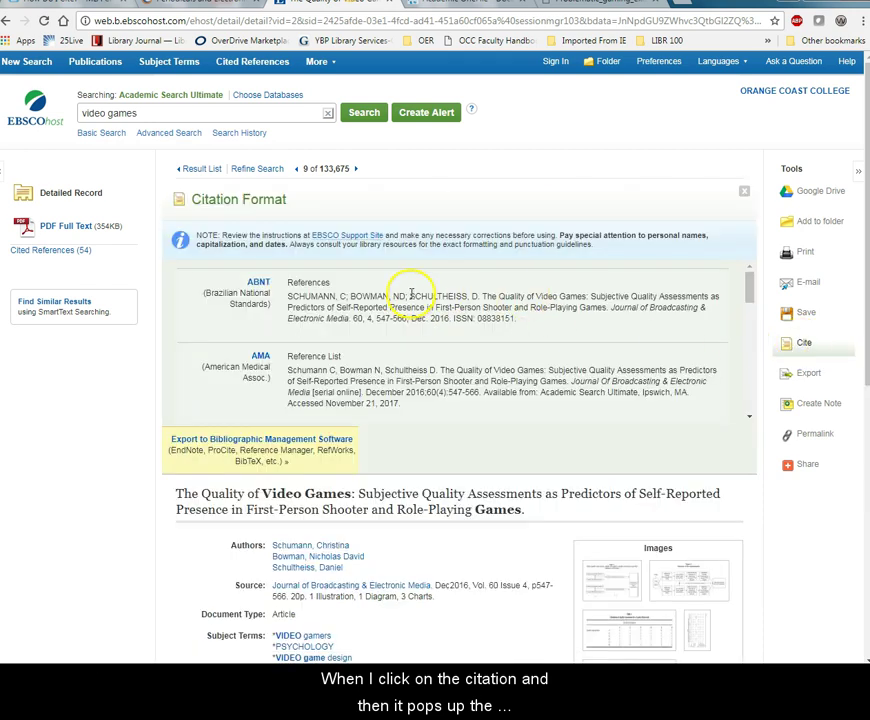
scroll(410, 298, "down", 2)
scroll(410, 298, "down", 1)
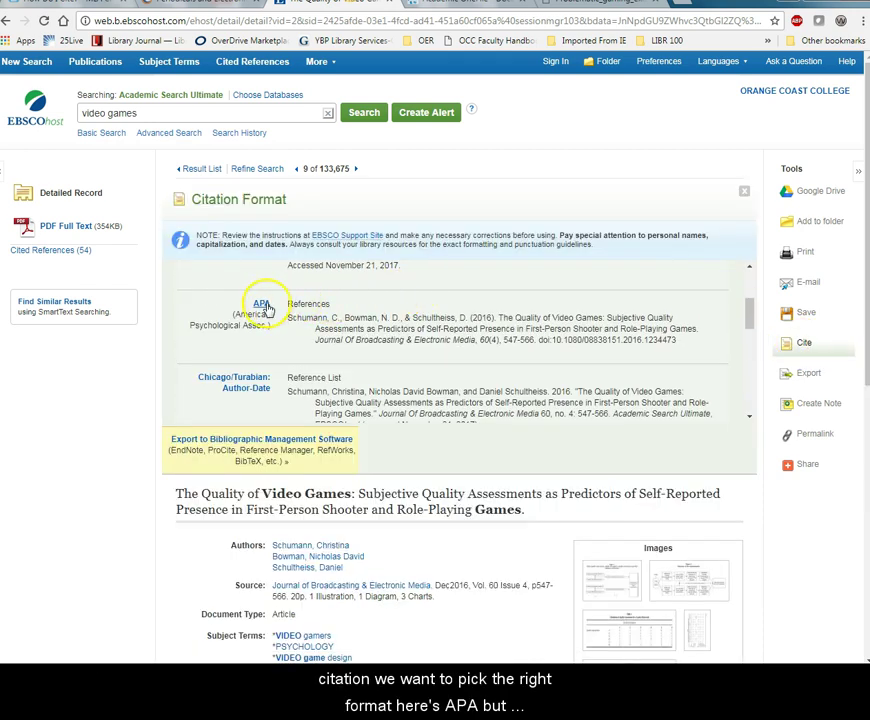
scroll(328, 318, "down", 4)
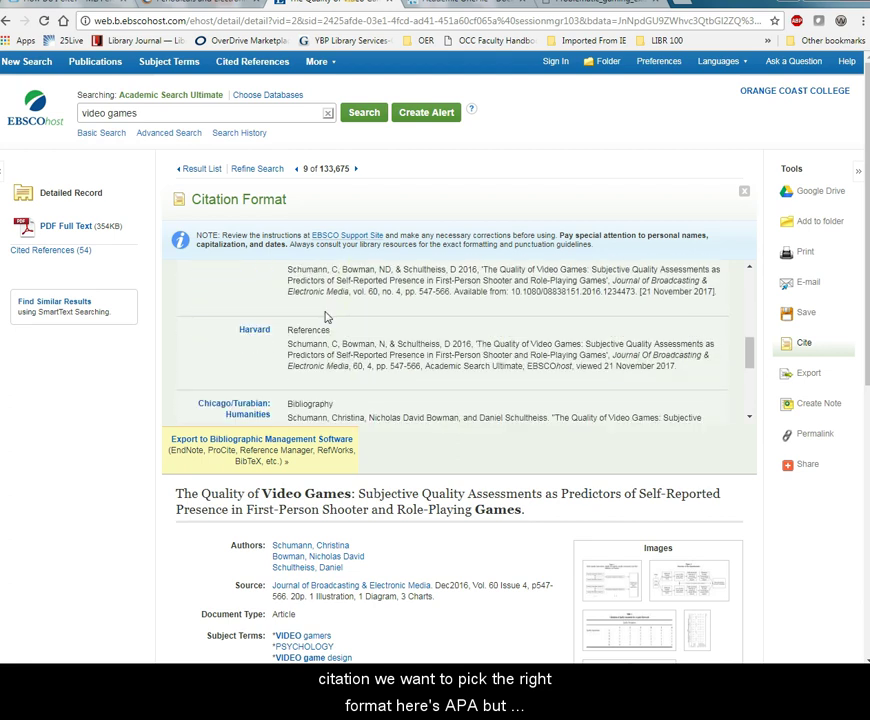
scroll(325, 317, "down", 3)
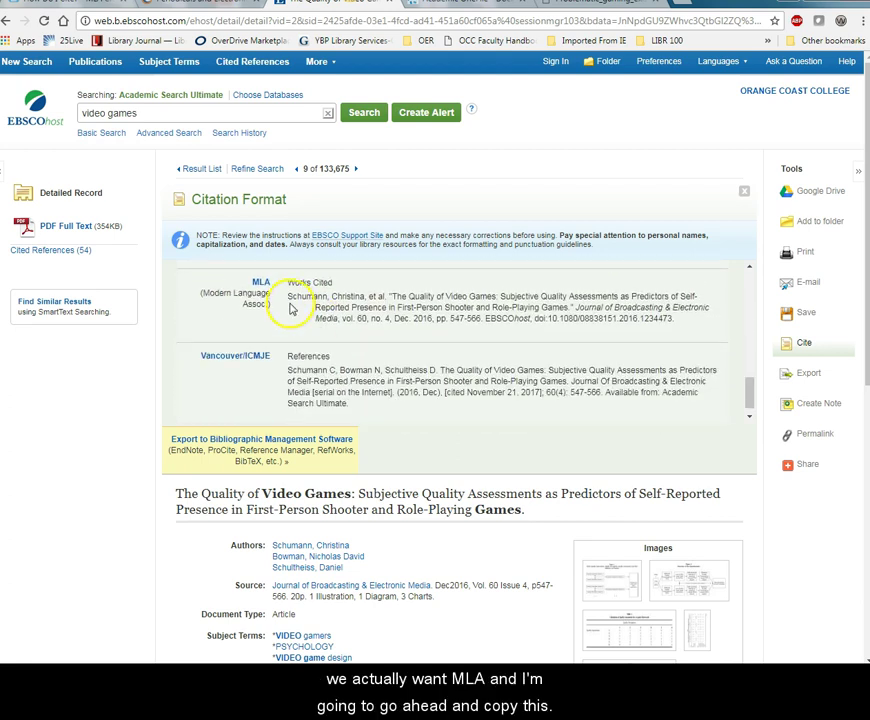
left_click_drag(289, 296, 697, 318)
key("ctrl+c")
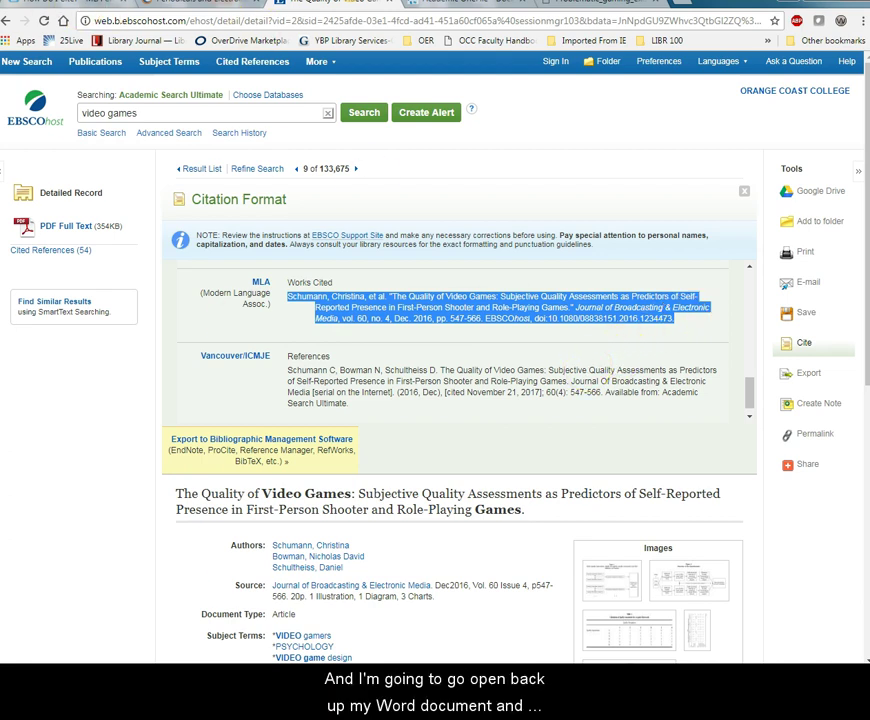
Paste the citation as text only below the "Works Cited" heading in Word and give it a 0.5-inch hanging indent
key("alt+Tab")
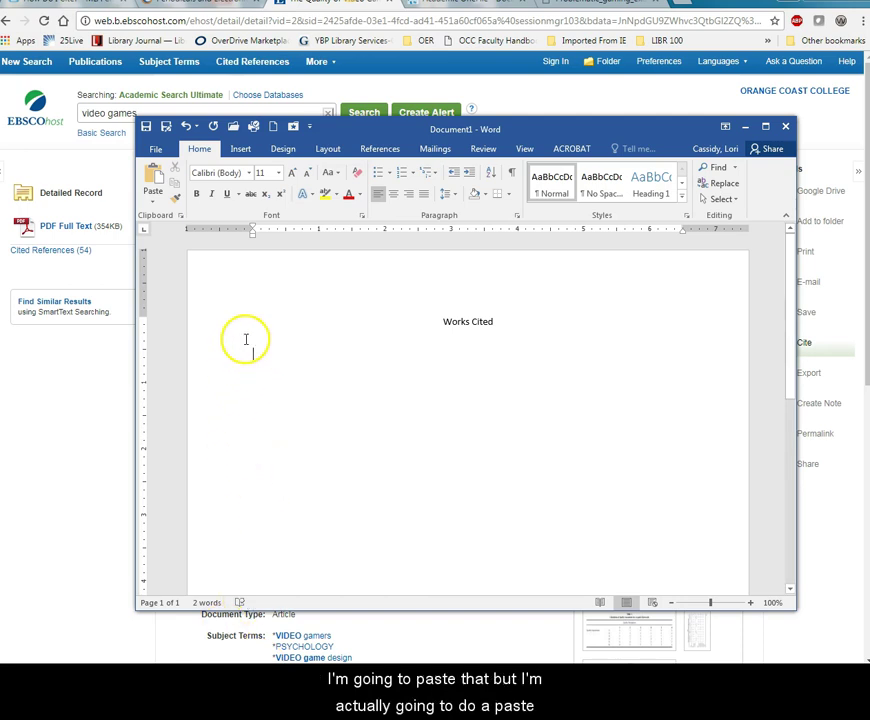
left_click(155, 198)
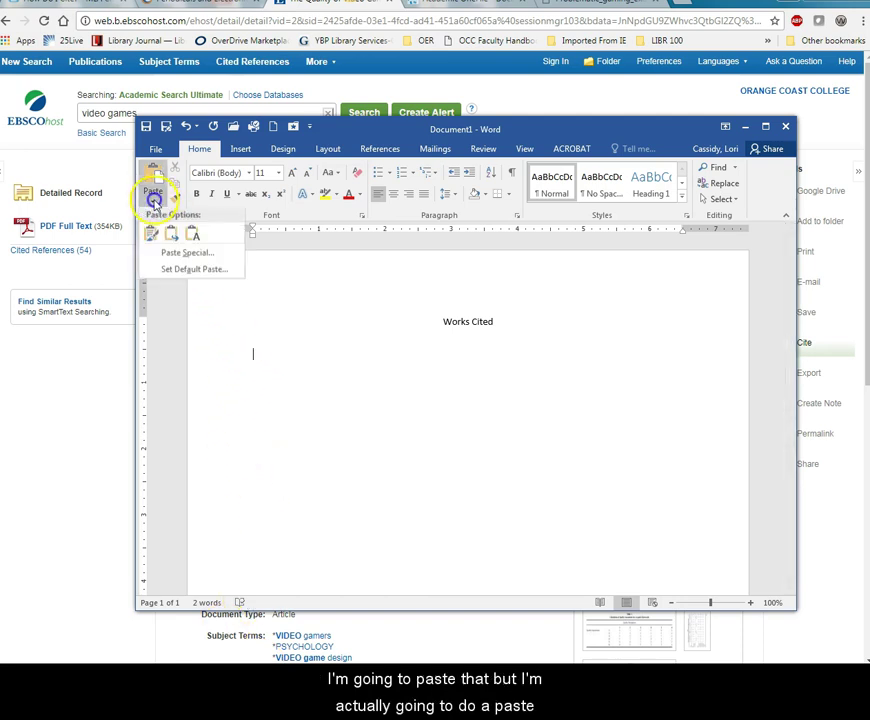
left_click(194, 243)
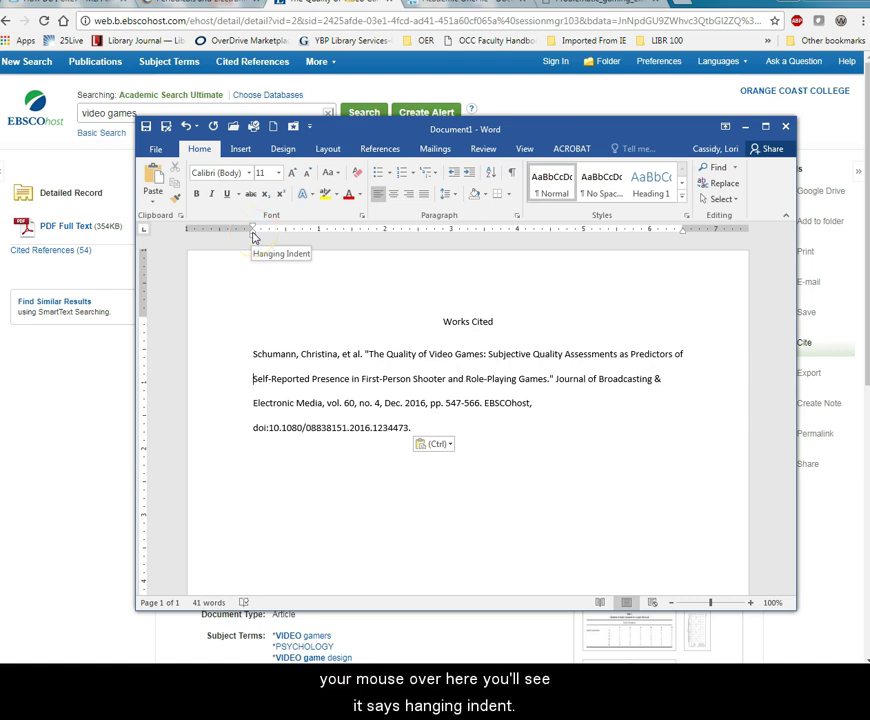
left_click_drag(253, 234, 284, 233)
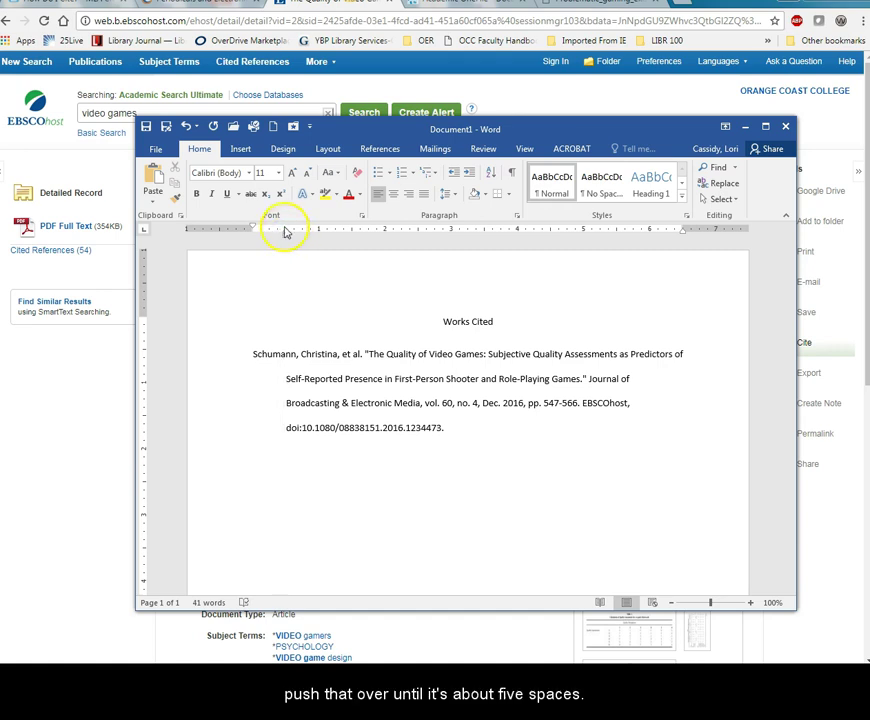
left_click_drag(286, 232, 286, 236)
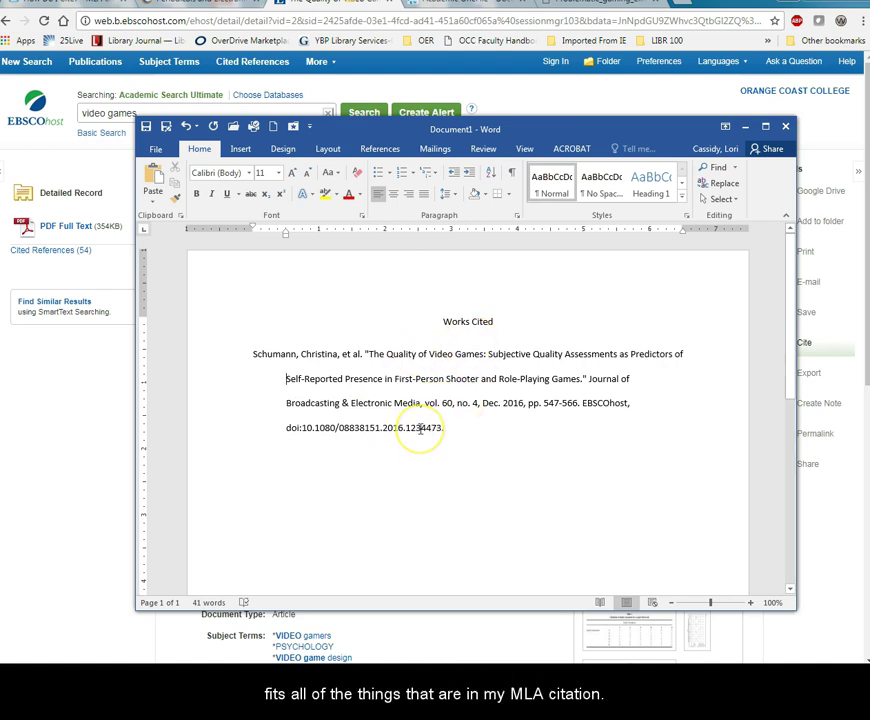
Open the Journal Articles page of the MLA Citation Guide and examine the citation elements for a database article with a DOI
left_click(80, 8)
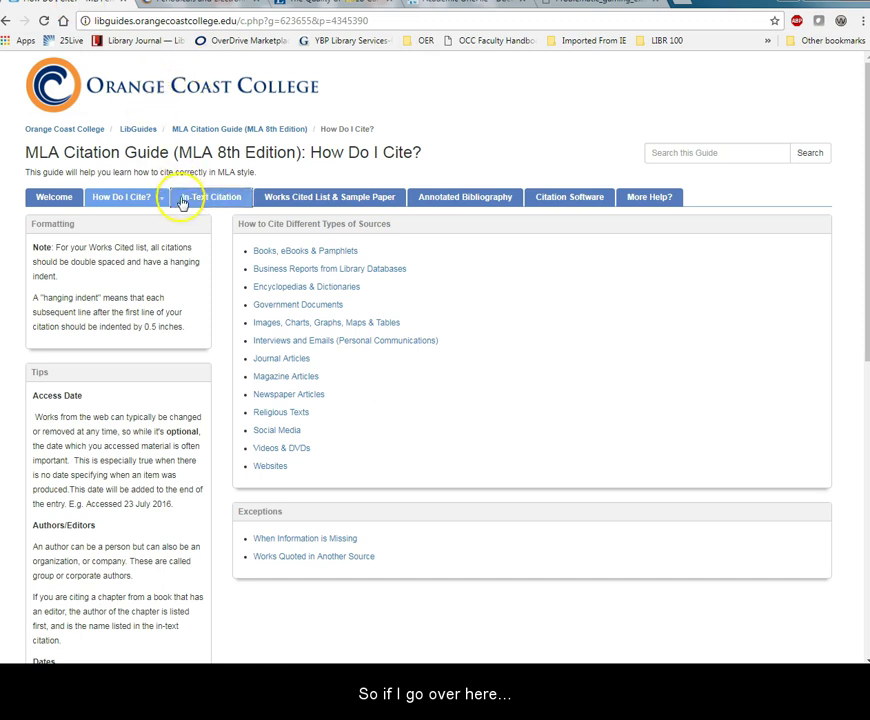
mouse_move(155, 203)
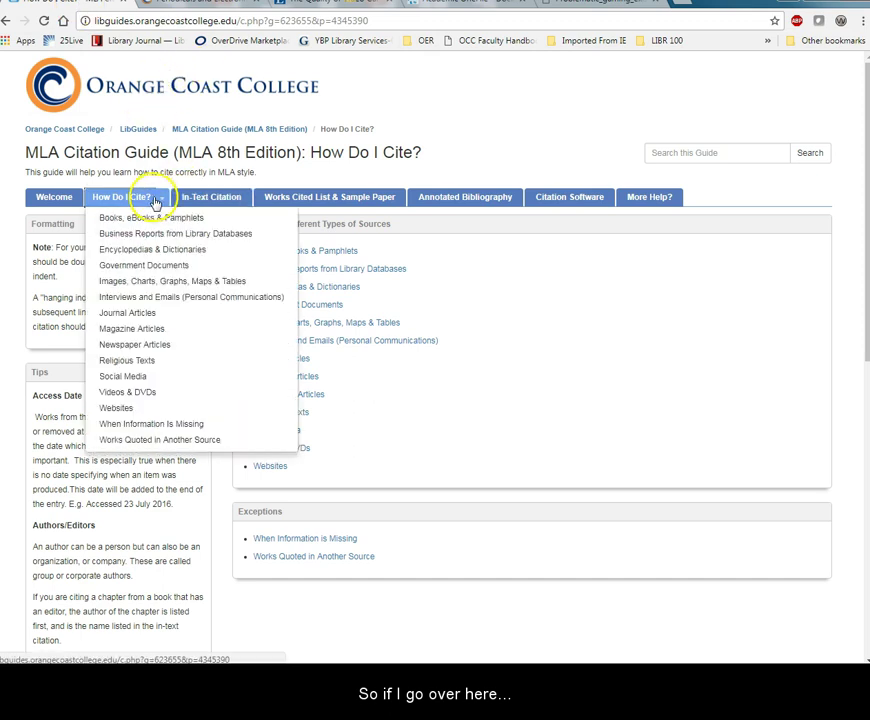
left_click(140, 316)
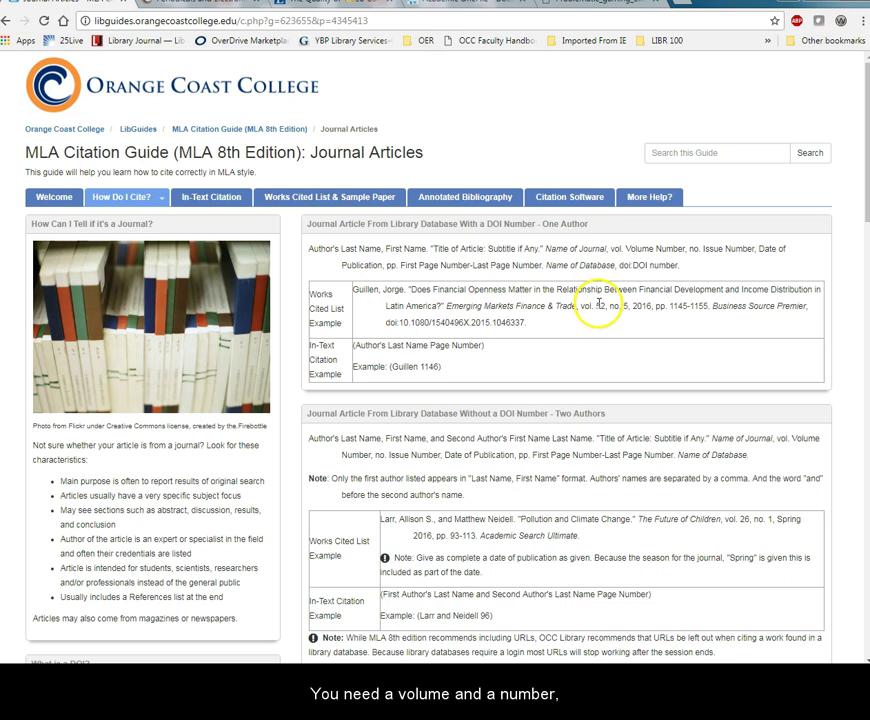
left_click_drag(590, 306, 752, 311)
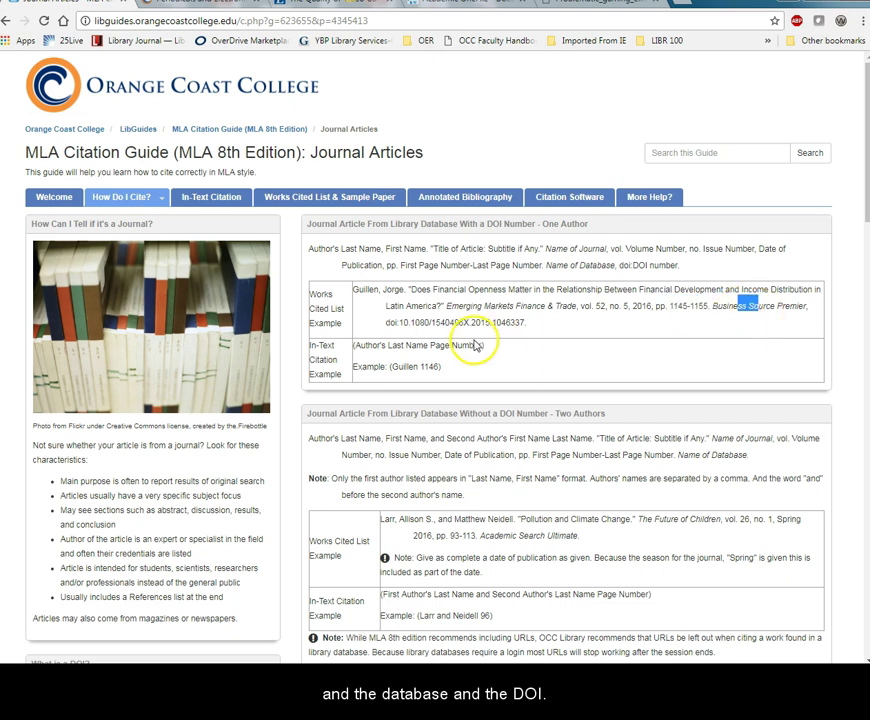
left_click_drag(418, 322, 449, 322)
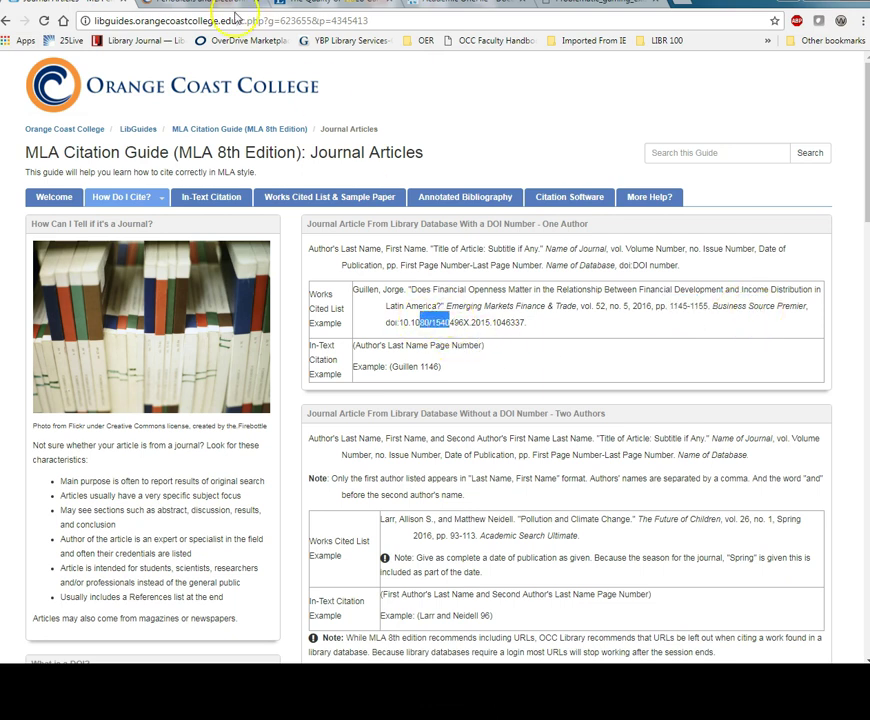
Bring back a smaller Word window below the guide's citation template and italicize the journal title "Journal of Broadcasting & Electronic Media" in the citation
left_click(229, 690)
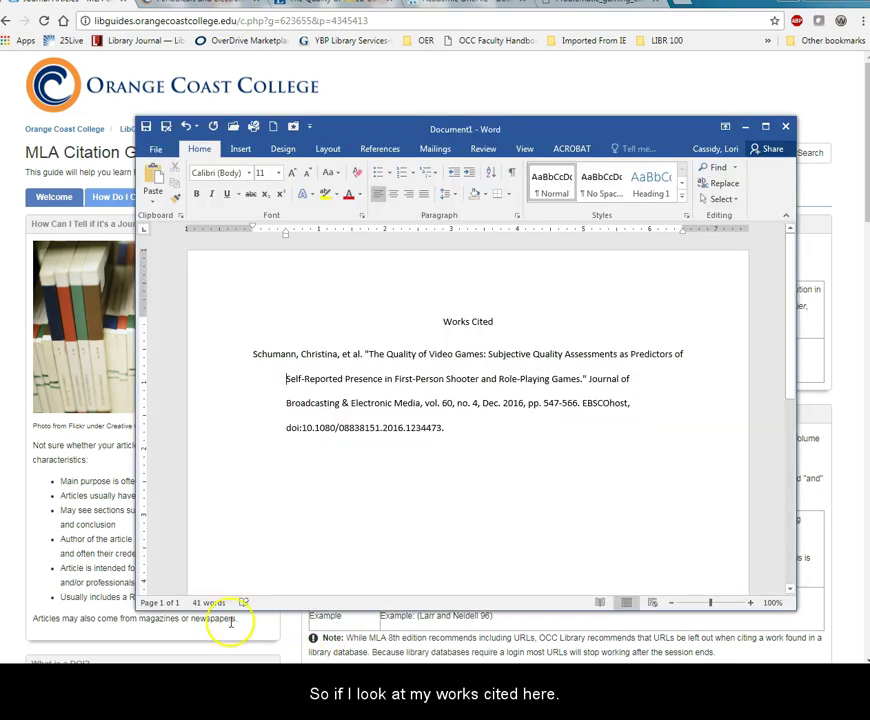
left_click_drag(460, 609, 468, 468)
left_click_drag(445, 127, 471, 295)
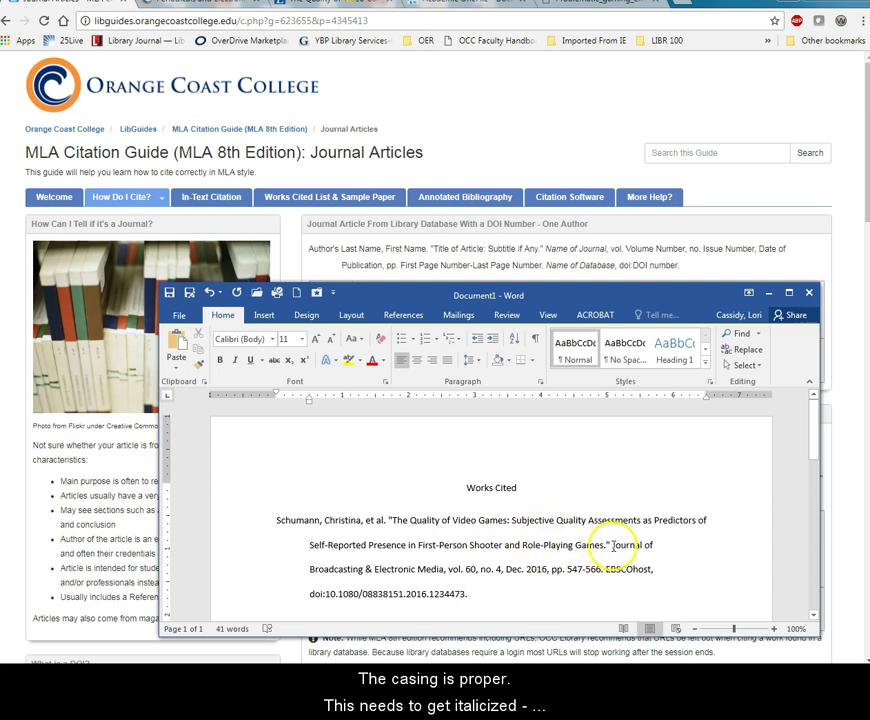
left_click_drag(613, 546, 445, 569)
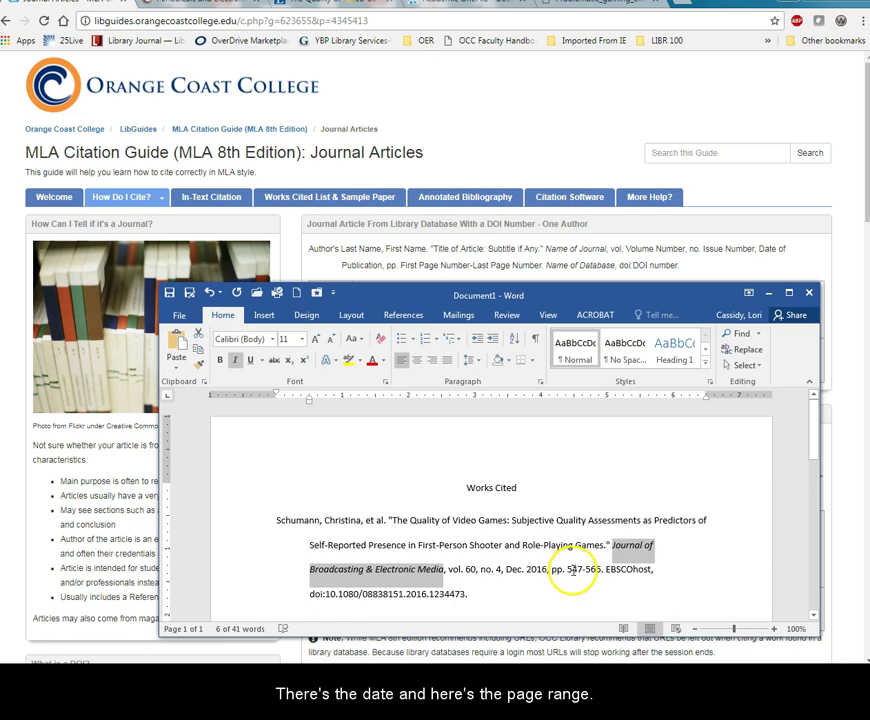
Select "EBSCOhost" in the citation and look up the name of the database actually searched on the article's EBSCOhost page
left_click_drag(607, 569, 652, 572)
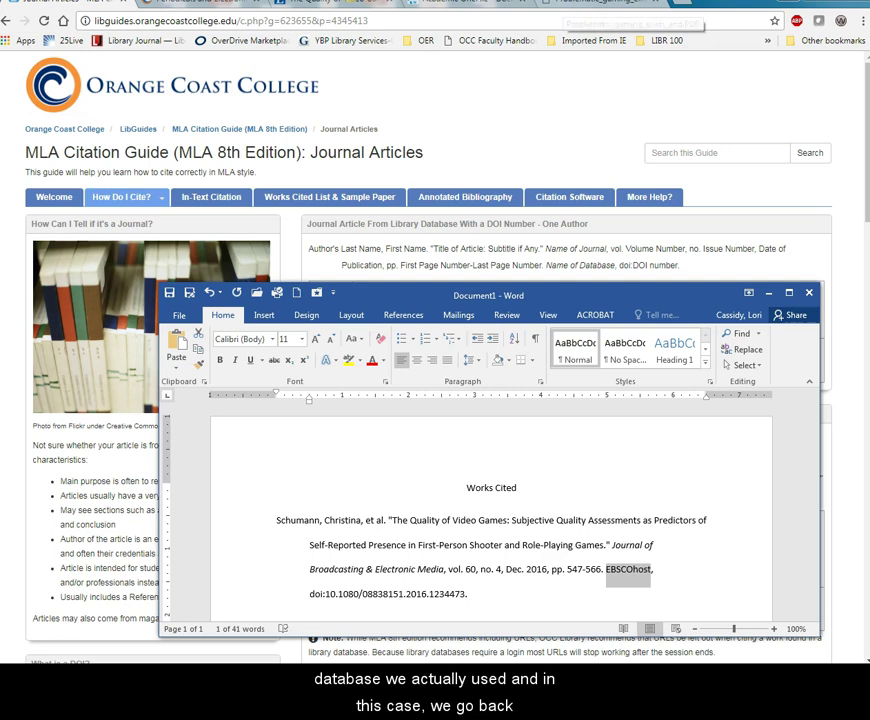
left_click(563, 6)
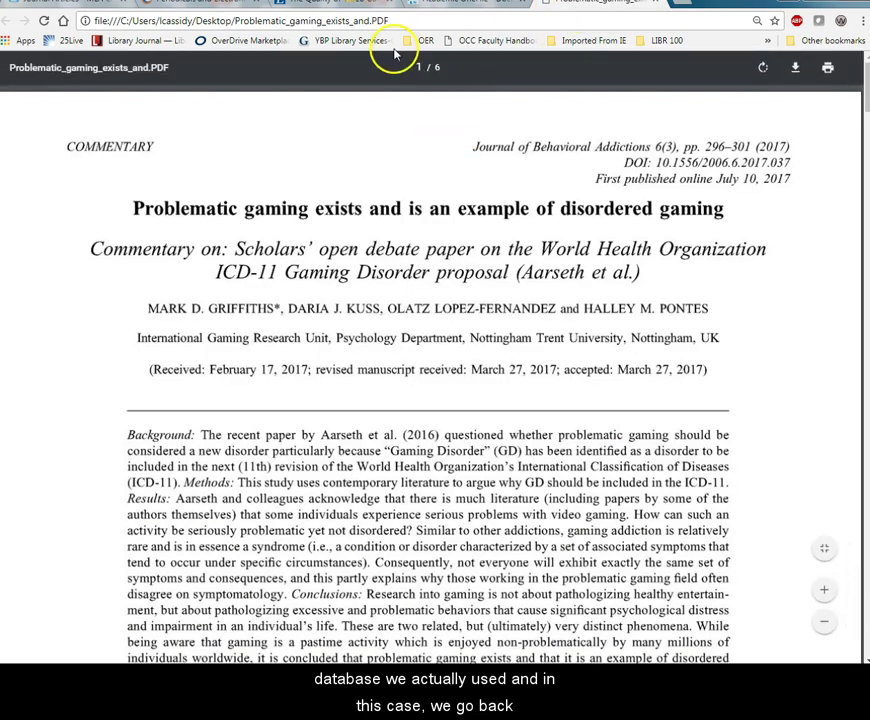
left_click(310, 5)
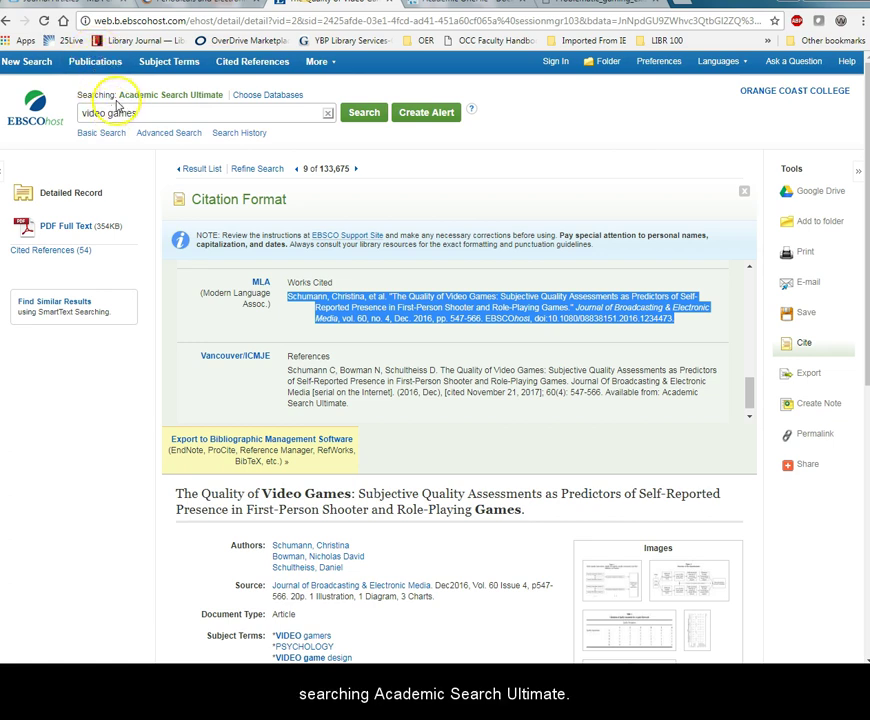
left_click_drag(120, 95, 214, 95)
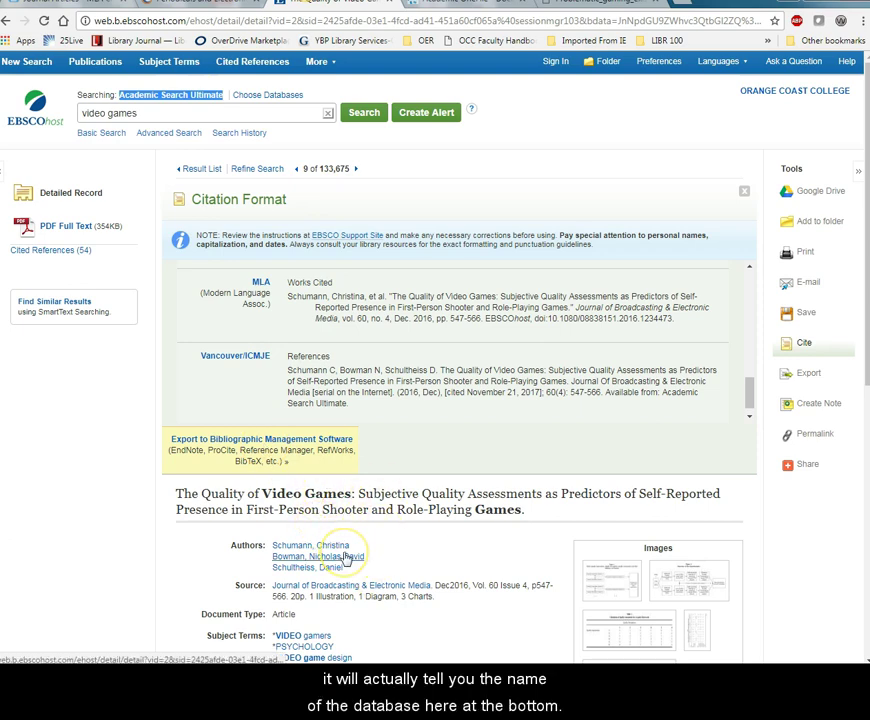
scroll(345, 558, "down", 5)
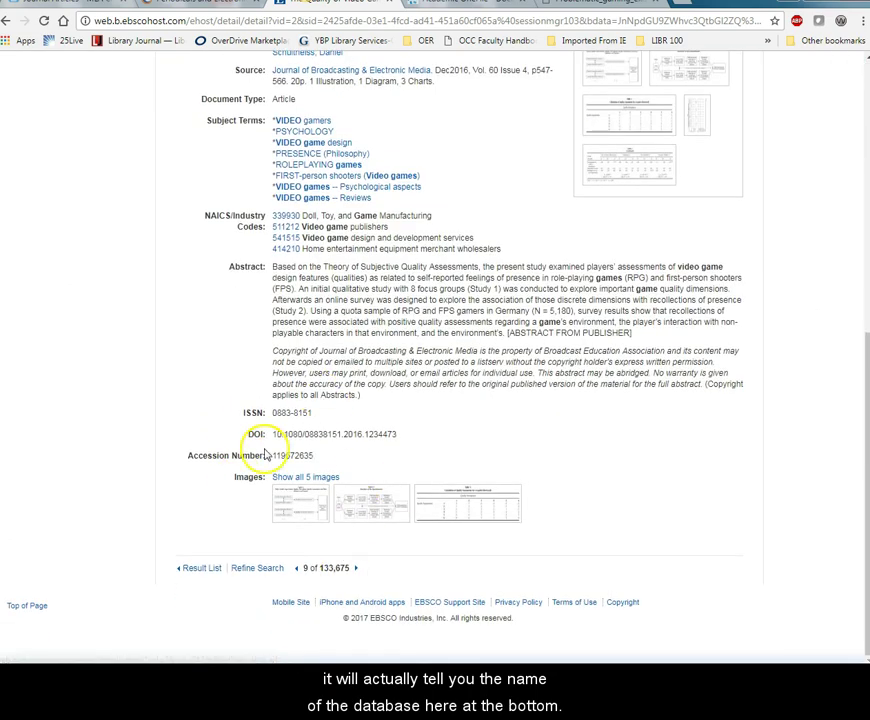
scroll(301, 511, "up", 5)
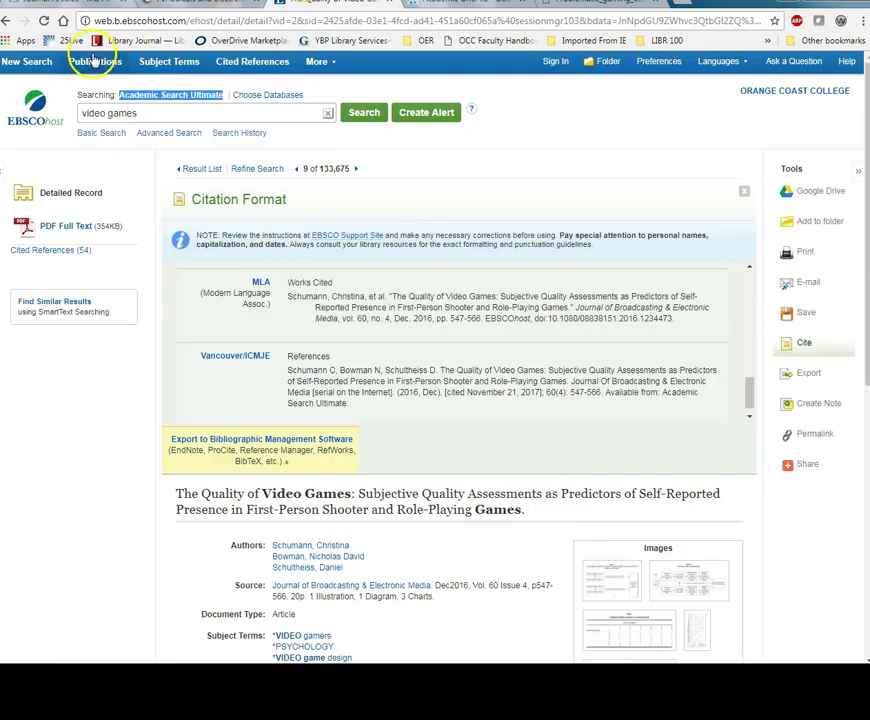
Replace "EBSCOhost" in the Word citation with the database name "Academic Search Ultimate", keeping the comma before the DOI
key("alt+Tab")
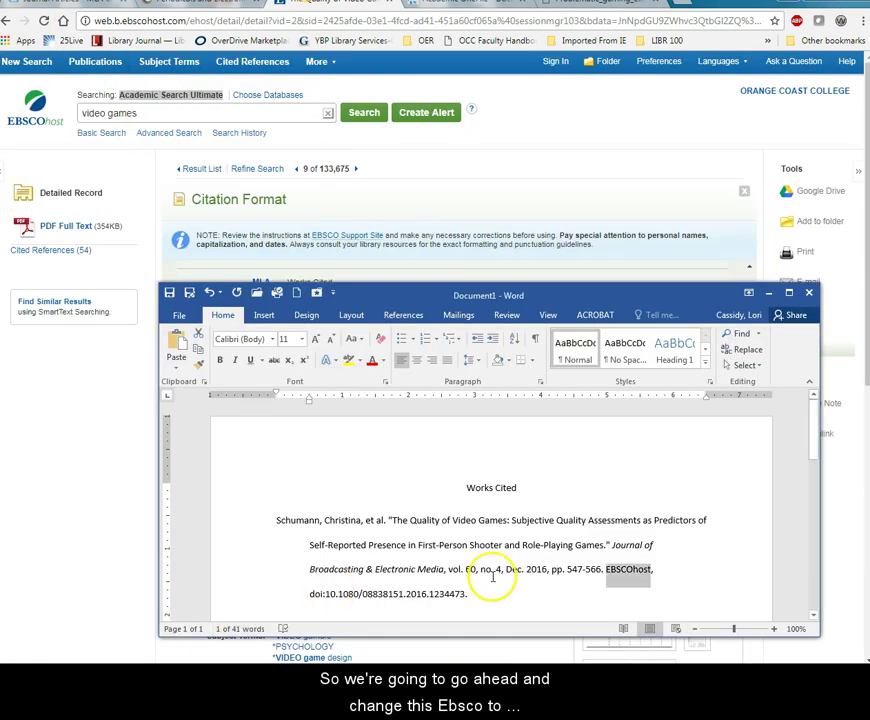
type("Ac")
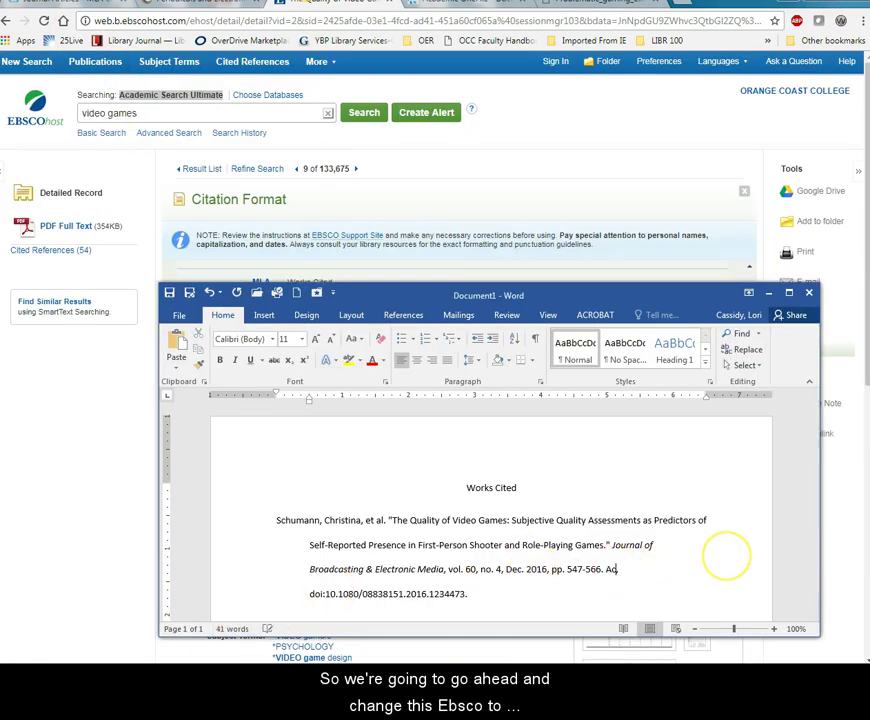
type("ademic")
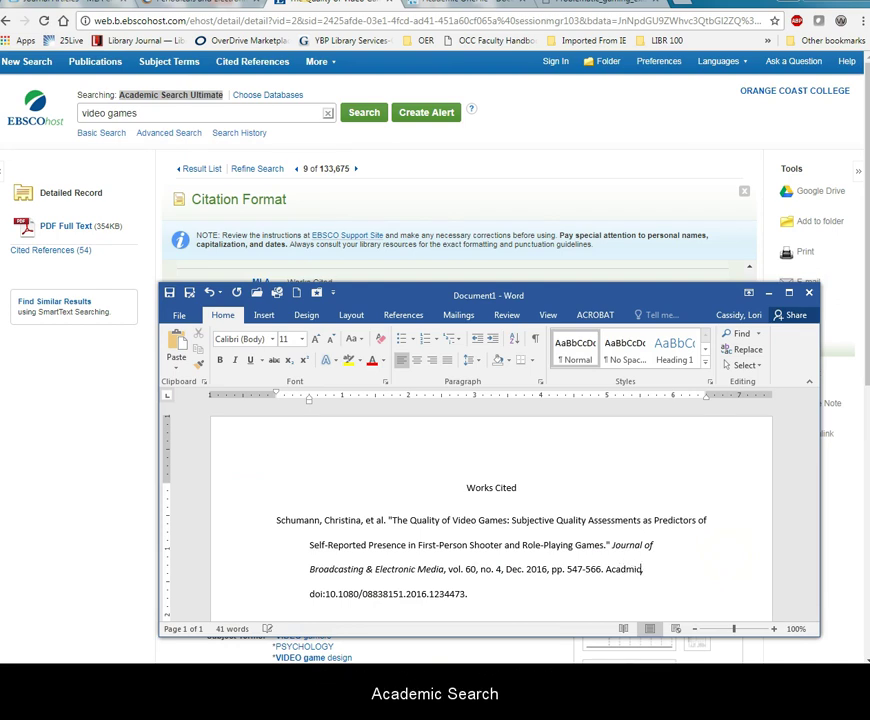
type(",")
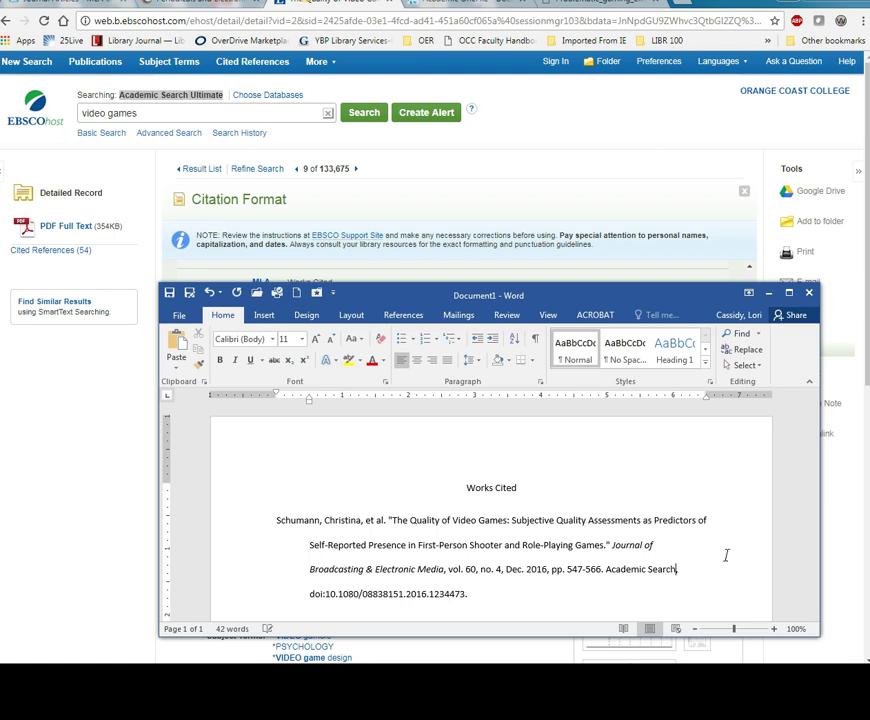
type("Ultimate,")
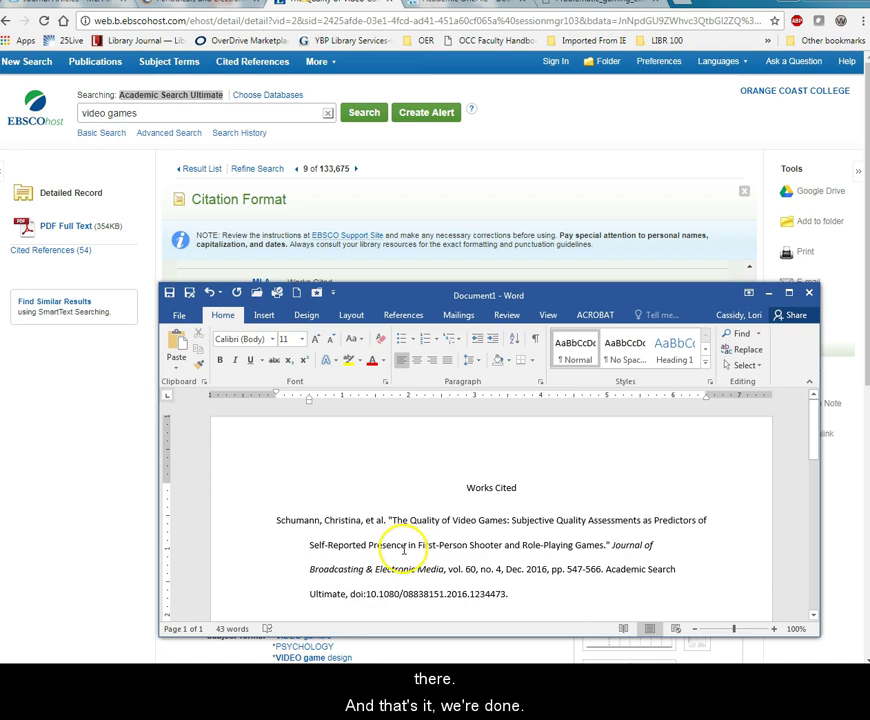
scroll(404, 548, "down", 1)
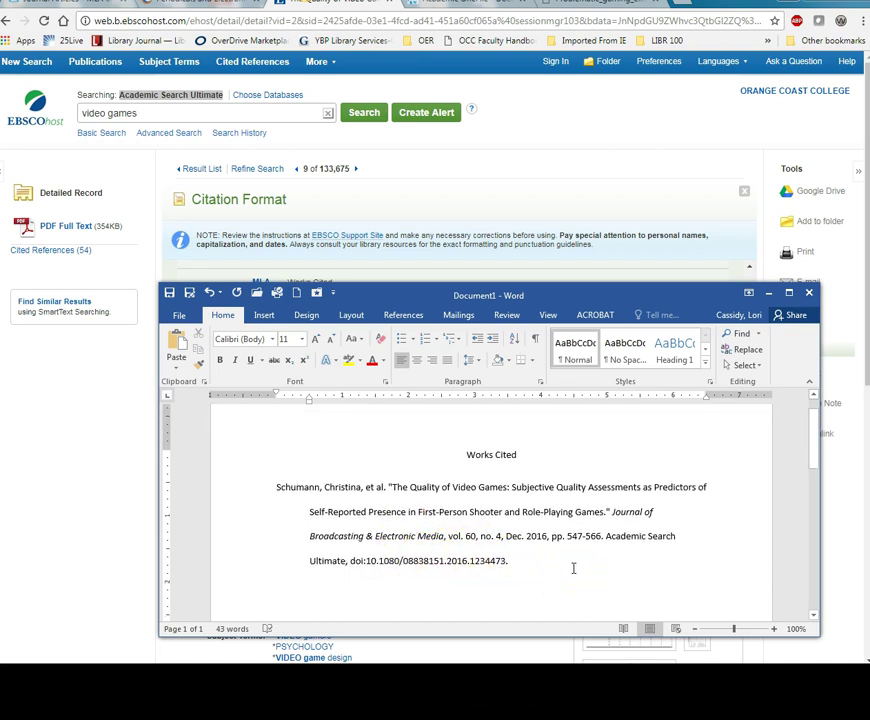
Copy the MLA 8th Edition source citation at the end of the Academic OneFile article "Problematic gaming exists and is an example of disordered gaming"
left_click(452, 10)
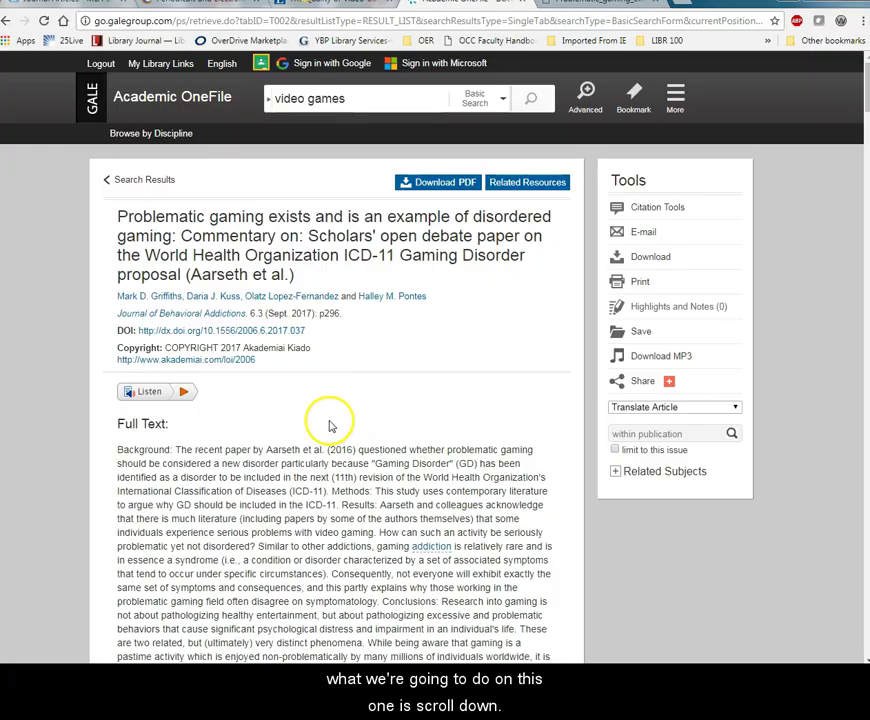
scroll(331, 425, "down", 15)
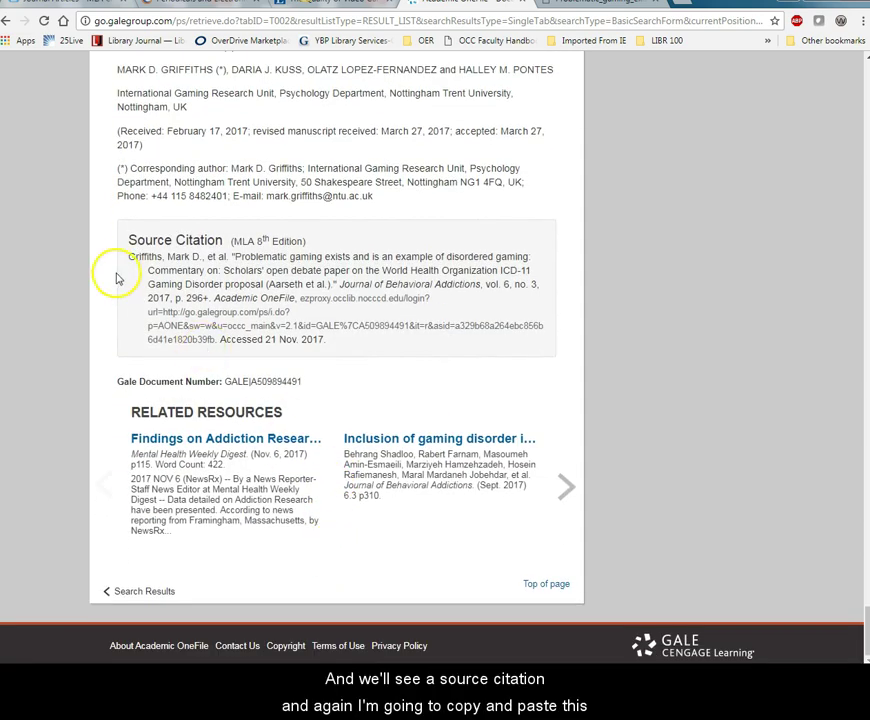
left_click_drag(131, 258, 352, 339)
key("ctrl+c")
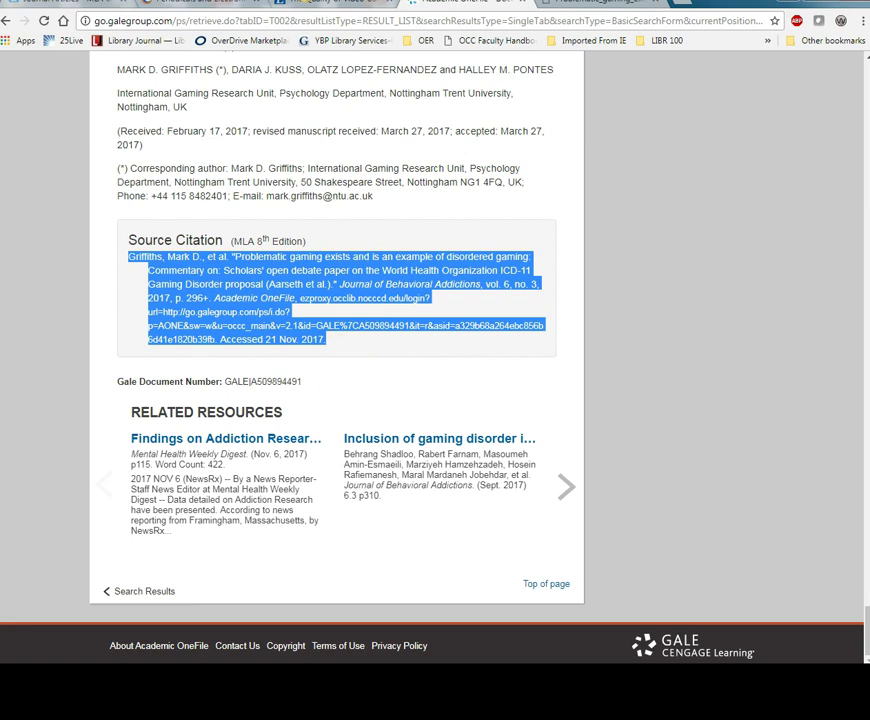
Add a blank line above the existing Works Cited entry in Word and paste the copied citation there as text only
key("alt+Tab")
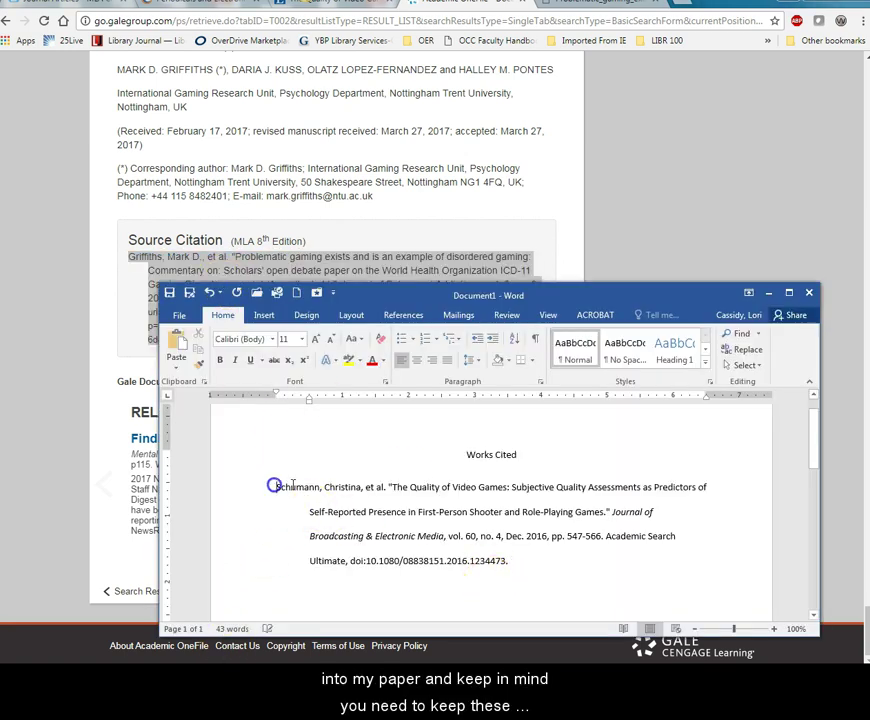
key("Return")
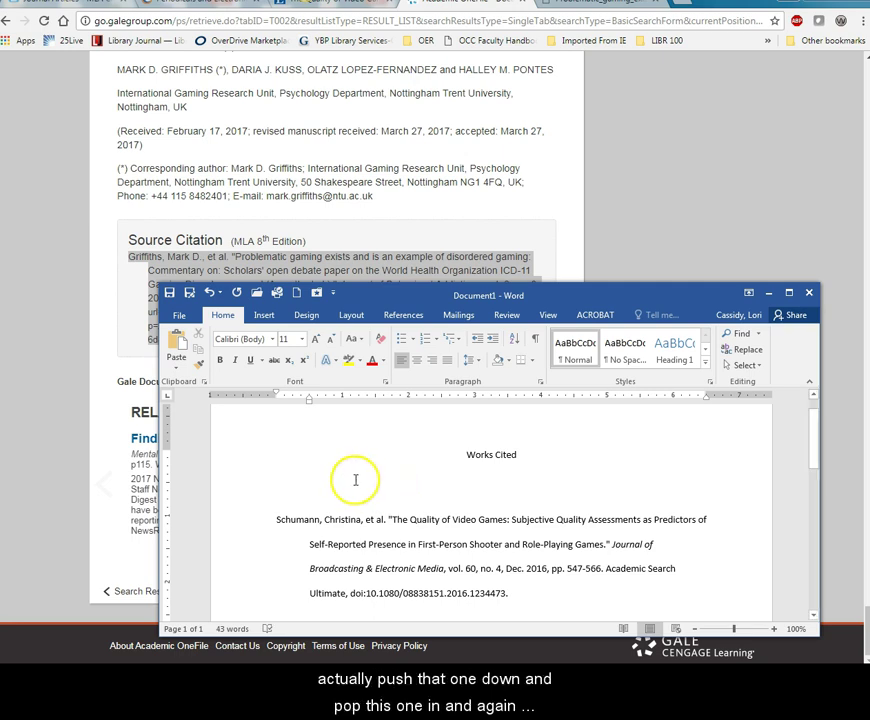
left_click(285, 486)
left_click(176, 367)
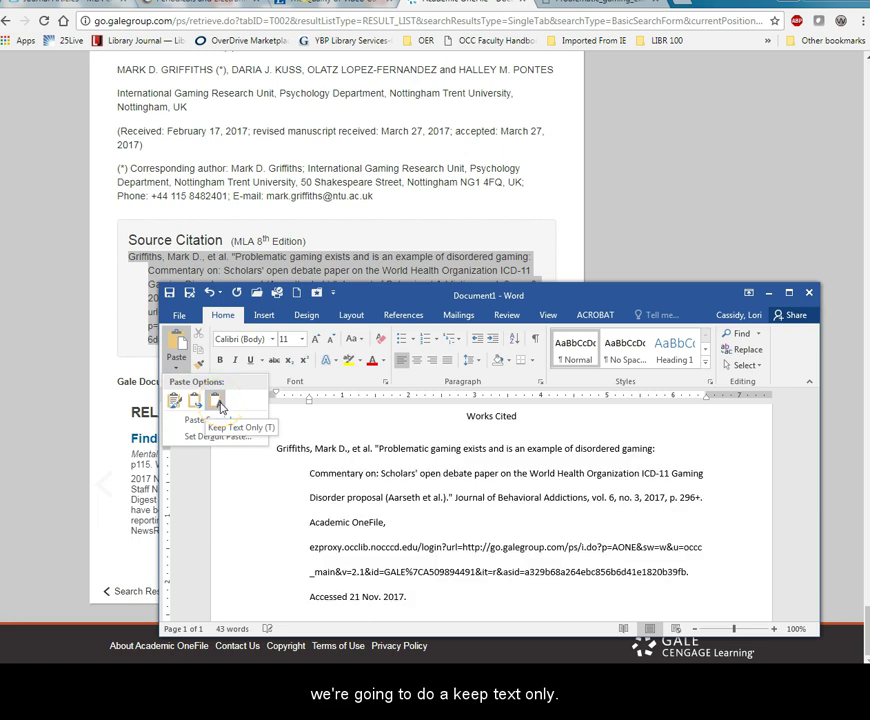
left_click(220, 405)
scroll(404, 495, "down", 1)
scroll(404, 495, "up", 1)
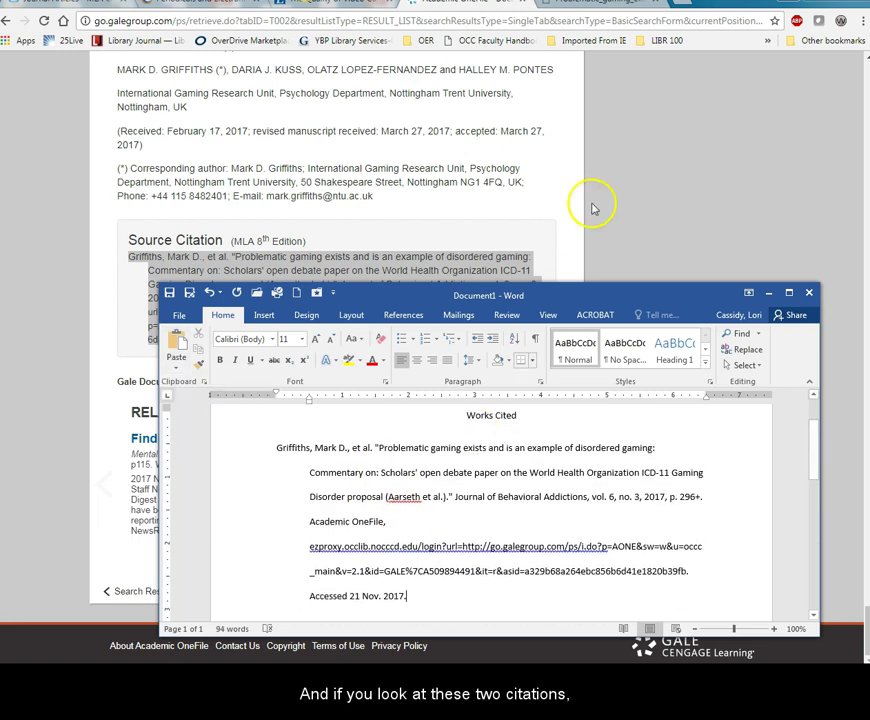
Enlarge the Word window and delete the URL and access date following "Academic OneFile," in the new citation
left_click_drag(553, 284, 550, 110)
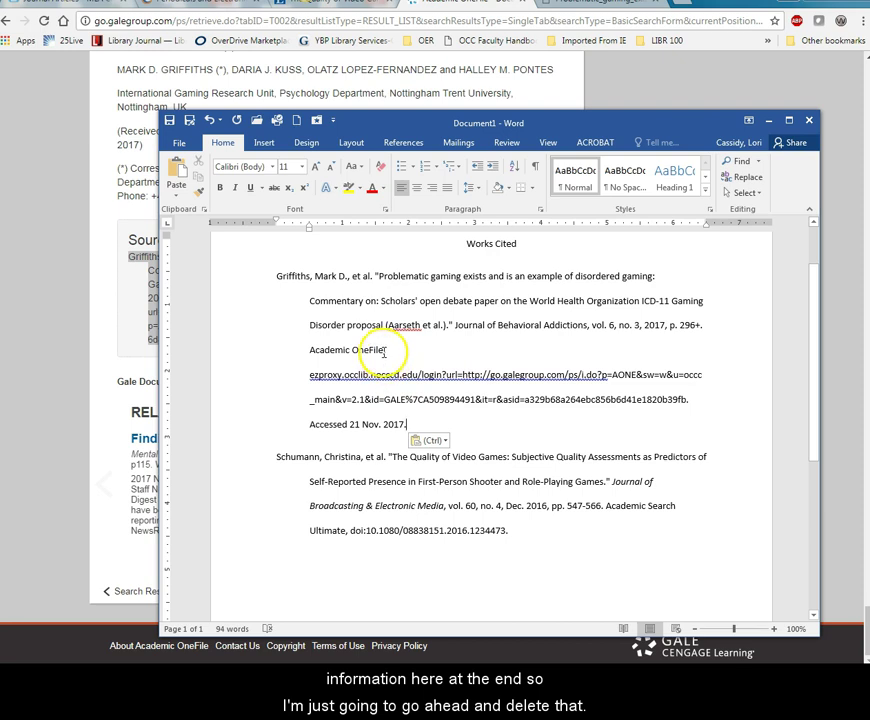
left_click_drag(309, 378, 406, 424)
key("Delete")
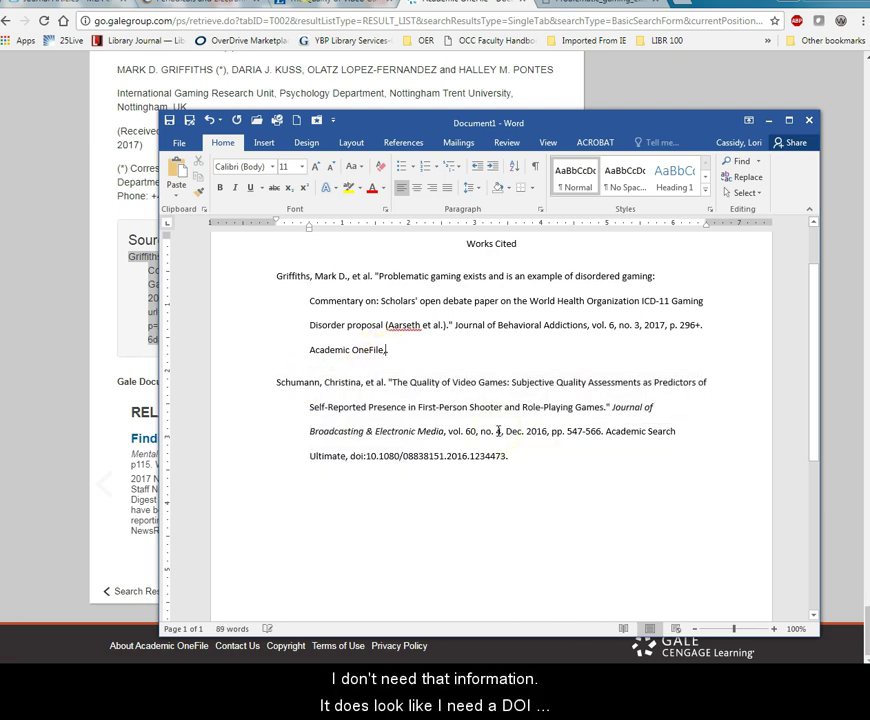
key("BackSpace")
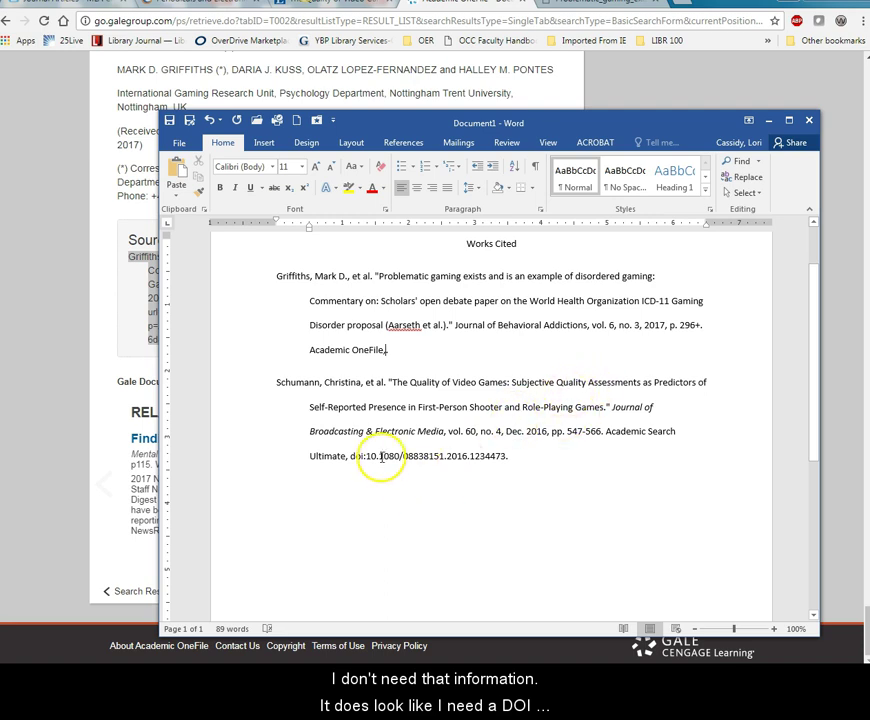
Find the article's DOI on its Academic OneFile page and copy only the number 10.1556/2006.6.2017.037
left_click_drag(352, 457, 422, 459)
left_click(125, 192)
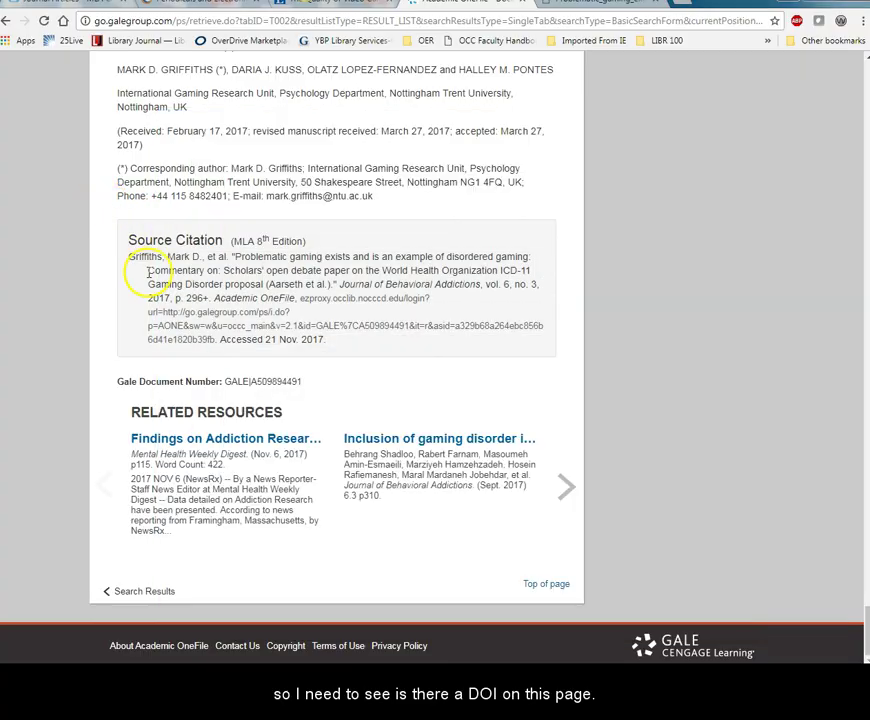
scroll(135, 300, "up", 4)
scroll(148, 272, "up", 20)
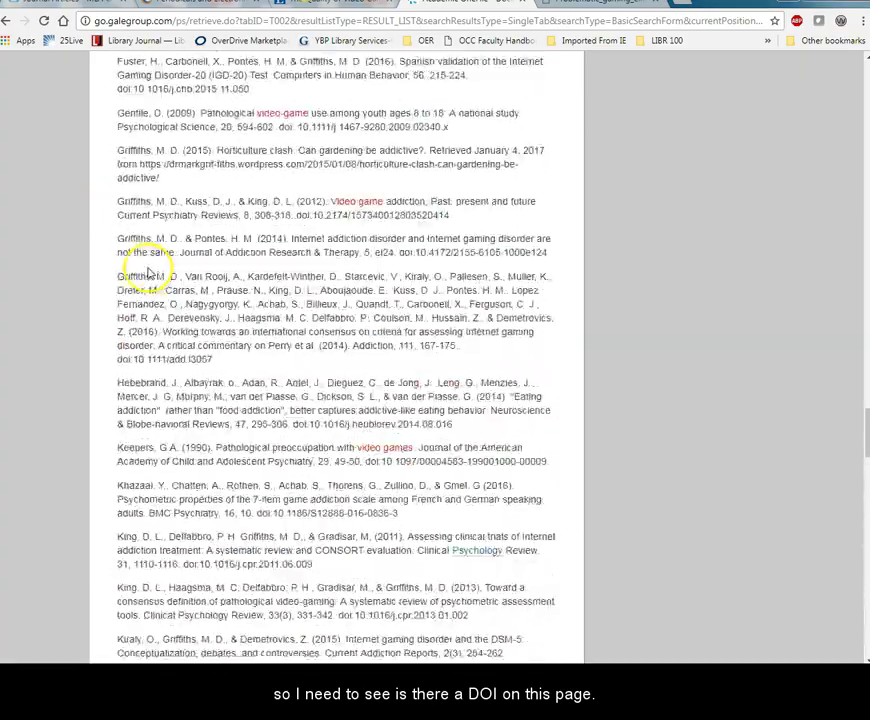
scroll(148, 272, "up", 20)
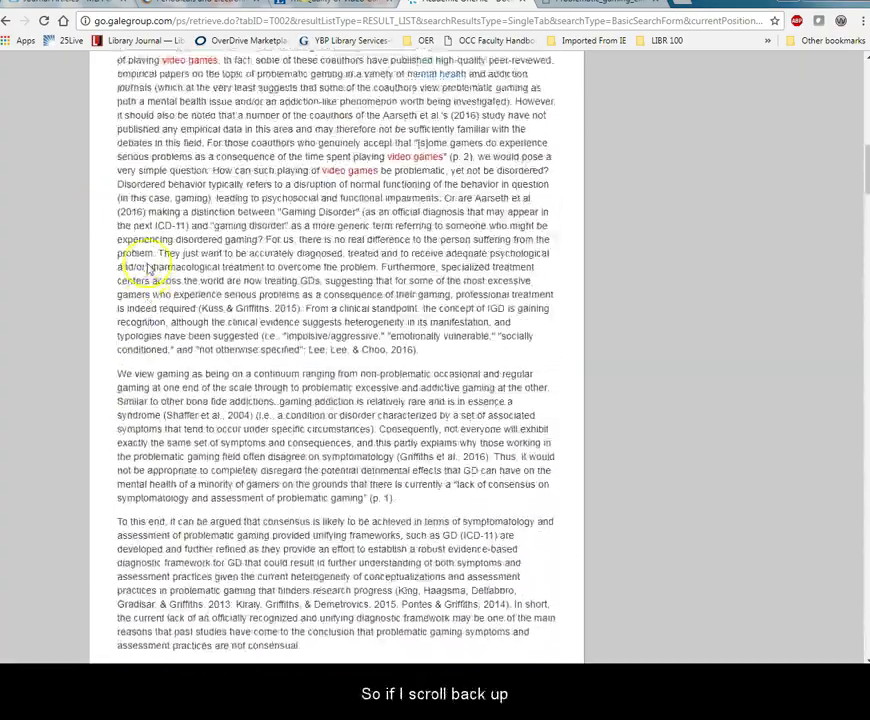
scroll(148, 262, "up", 2)
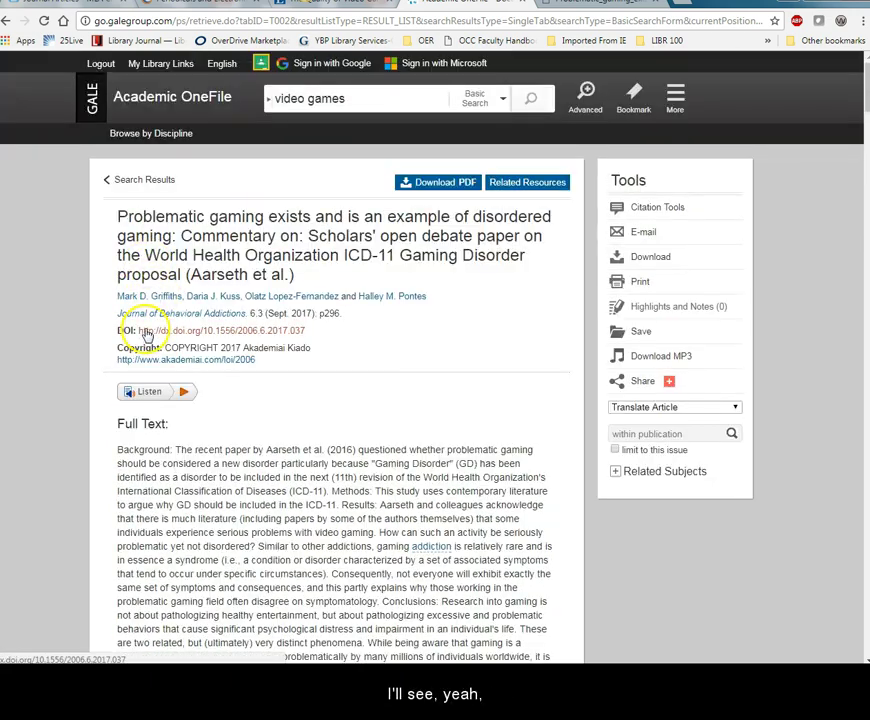
left_click_drag(306, 333, 222, 331)
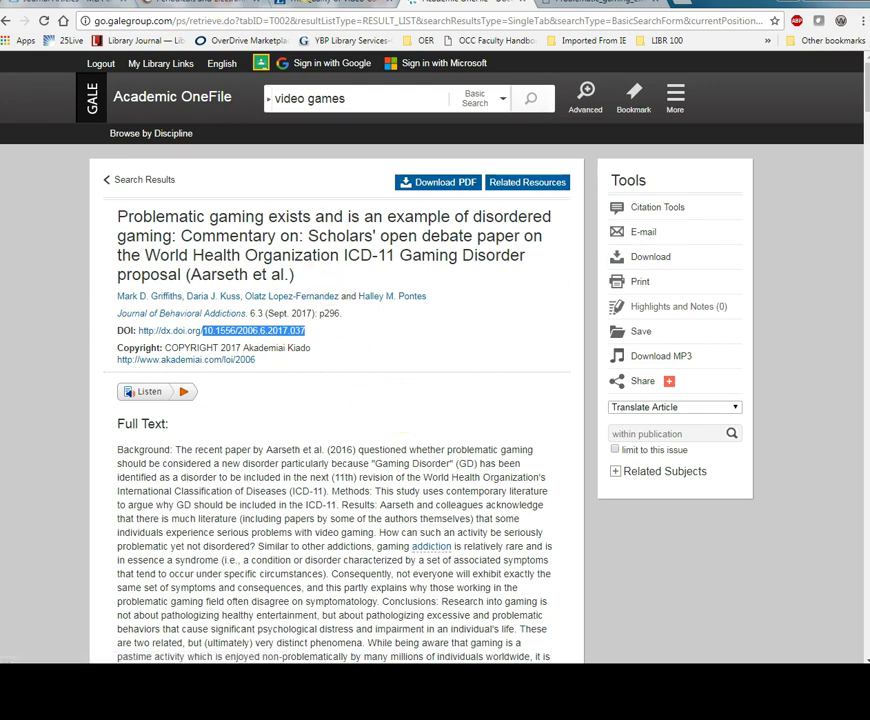
Add ", doi:" after "Academic OneFile" in the Word citation and paste the DOI number as text only, with no space before it
key("alt+Tab")
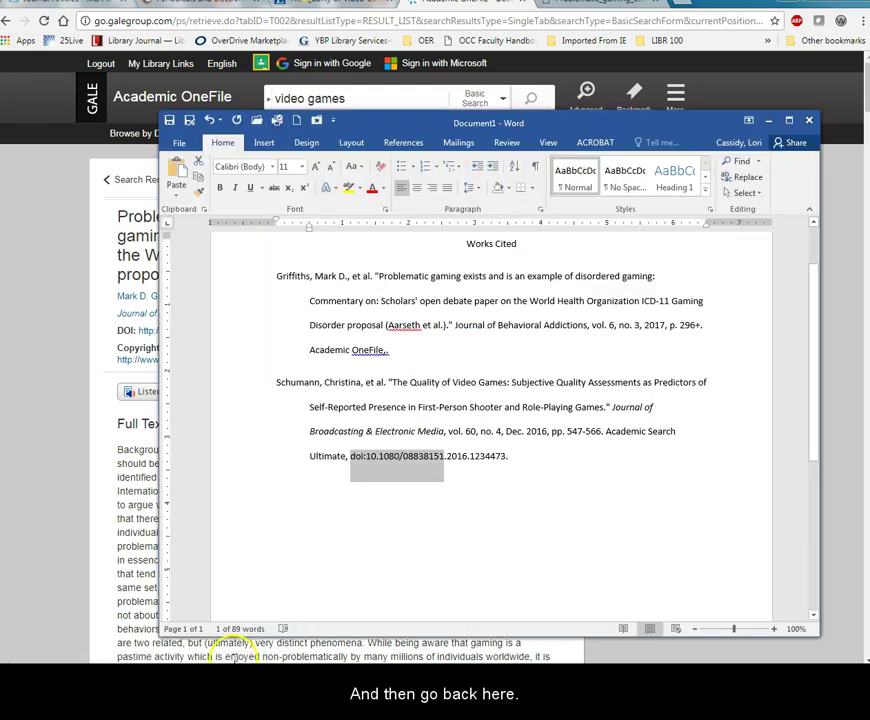
left_click(370, 456)
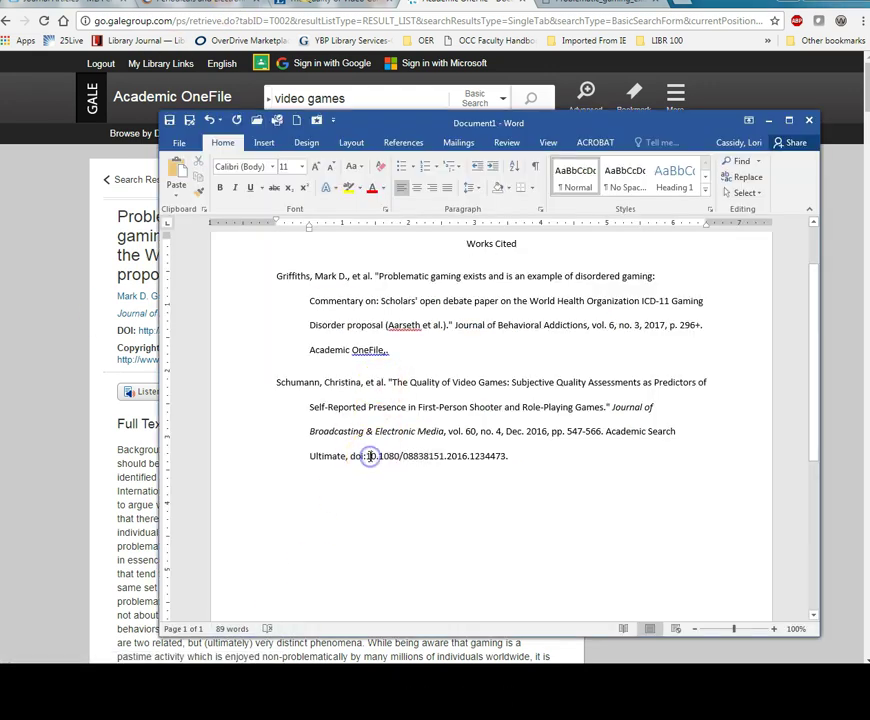
left_click(384, 351)
key("BackSpace")
type(", doi:")
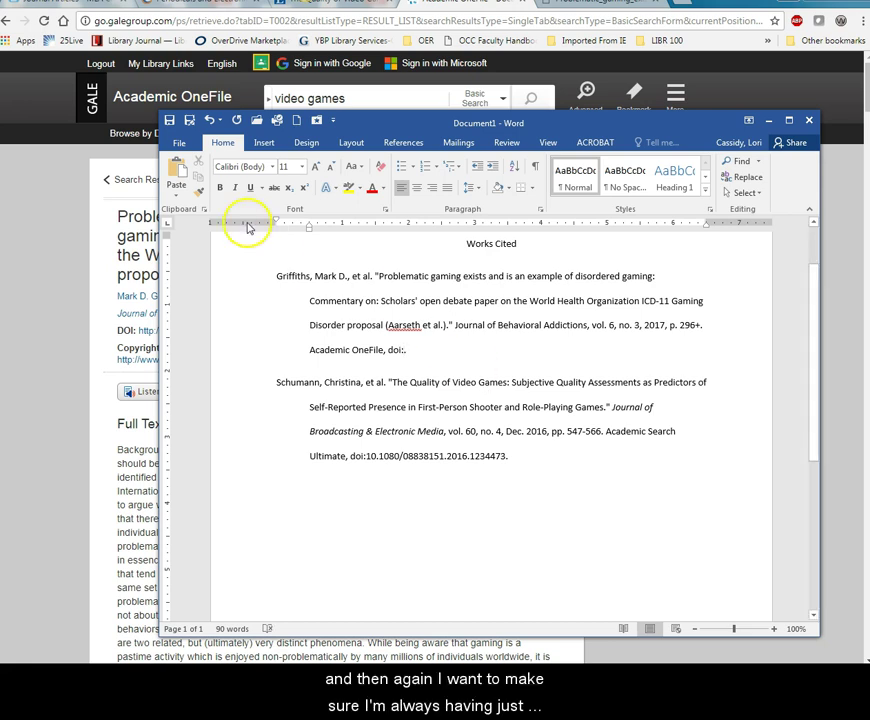
left_click(180, 197)
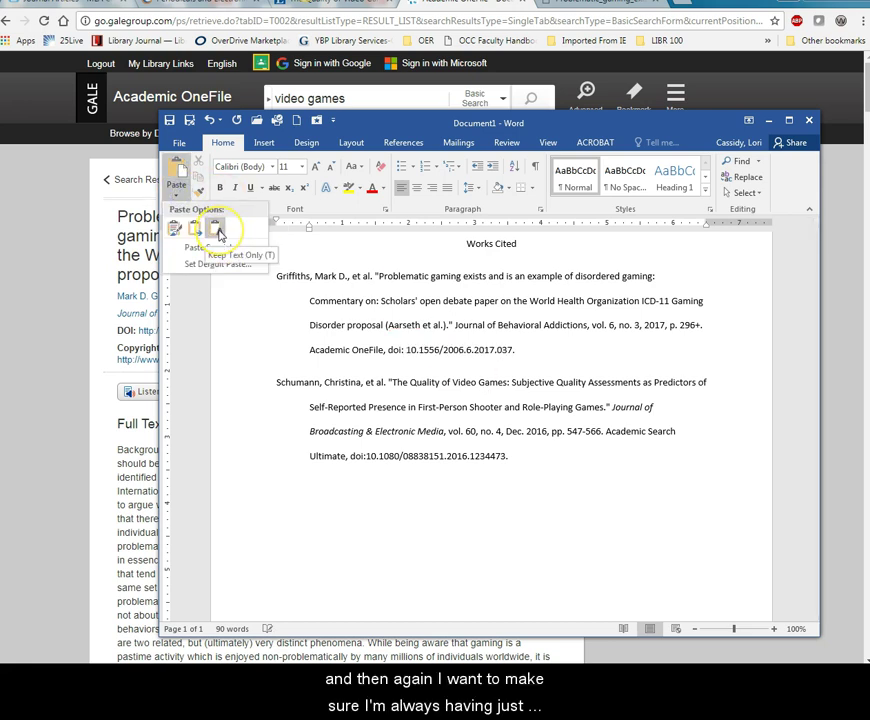
left_click(217, 230)
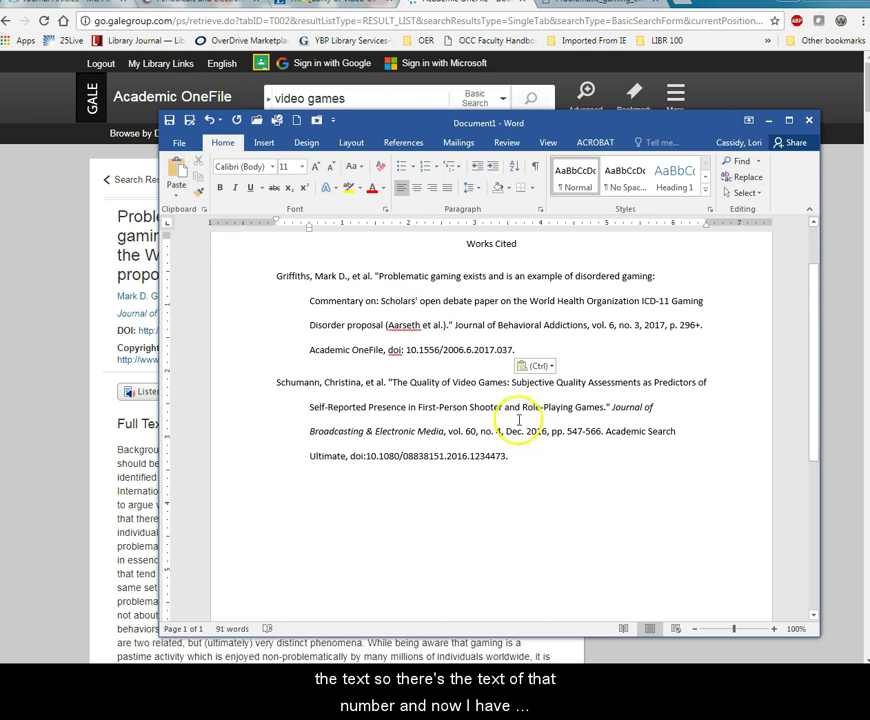
left_click(404, 349)
key("BackSpace")
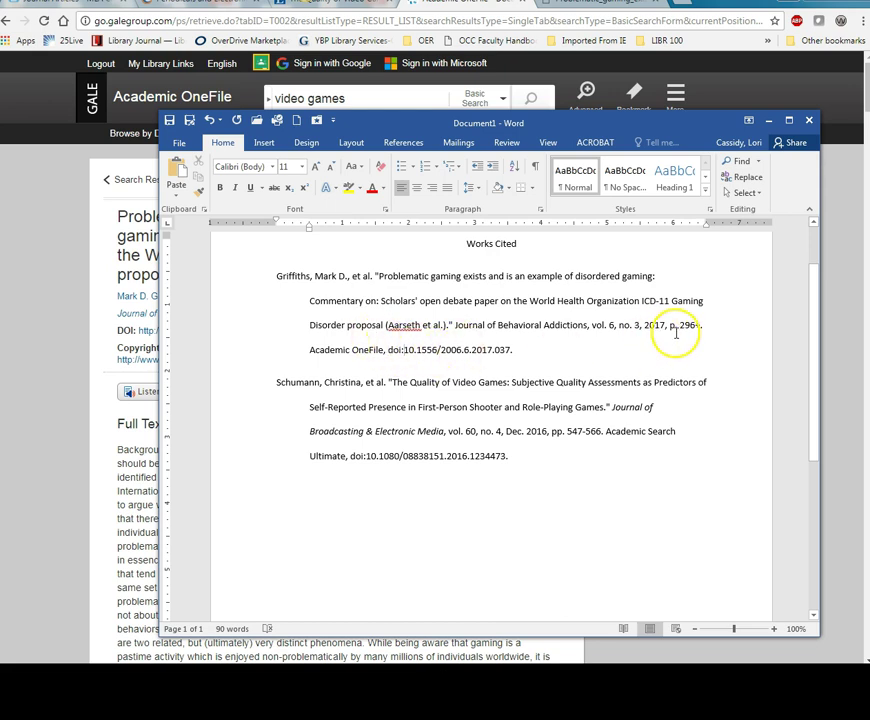
Change "p." to "pp." before the page number 296+ in the "Problematic gaming exists" citation
left_click_drag(698, 329, 698, 329)
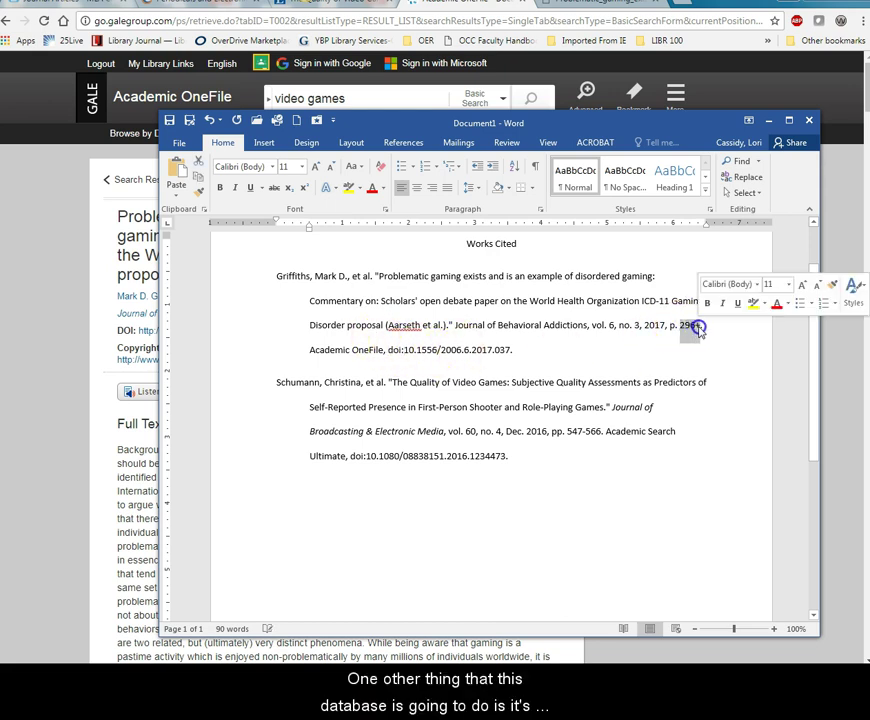
left_click(699, 327)
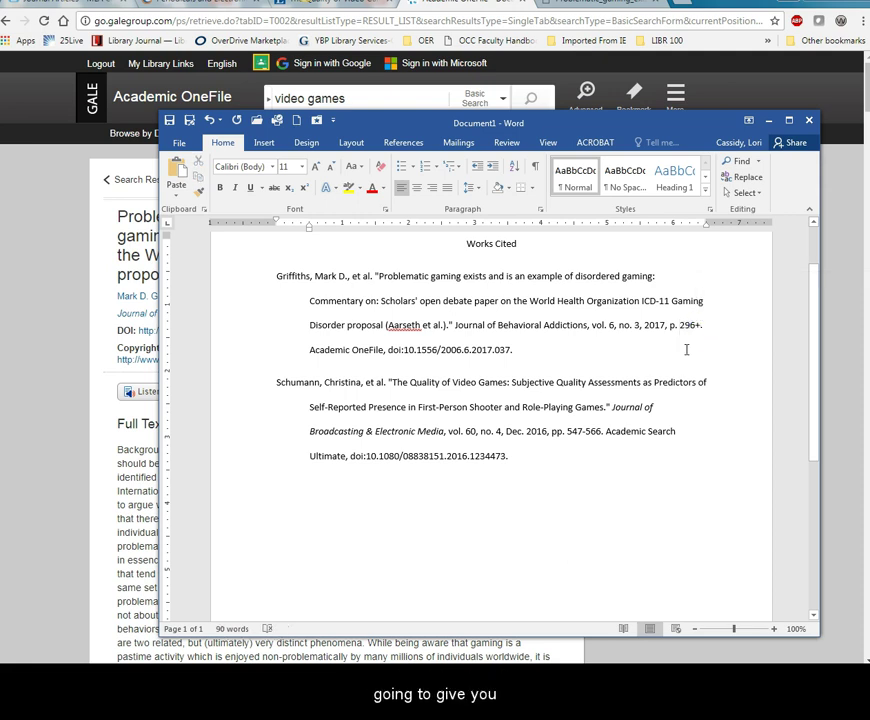
left_click(680, 328)
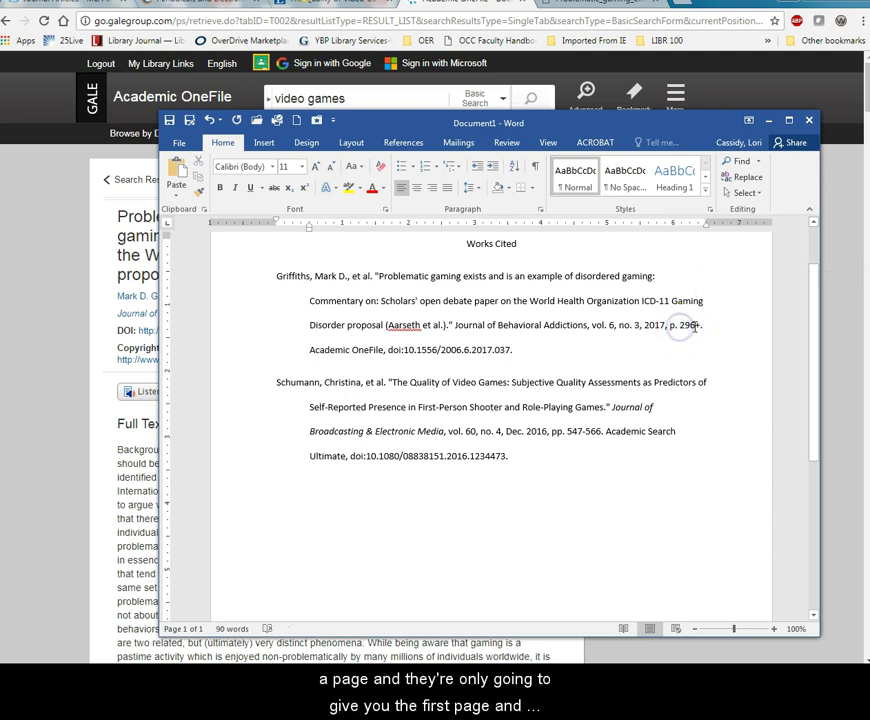
left_click(694, 330)
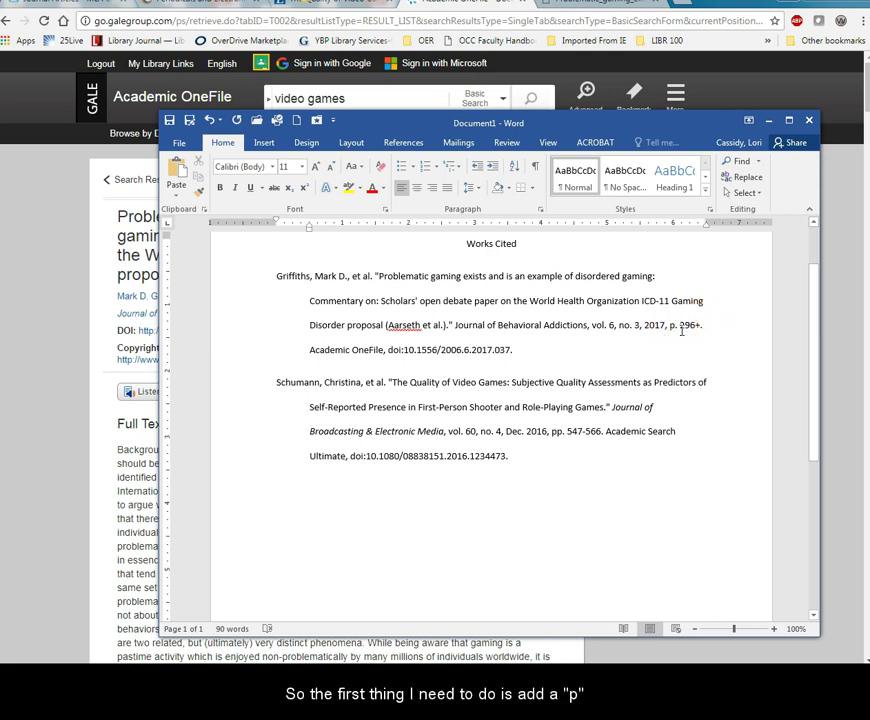
type("p")
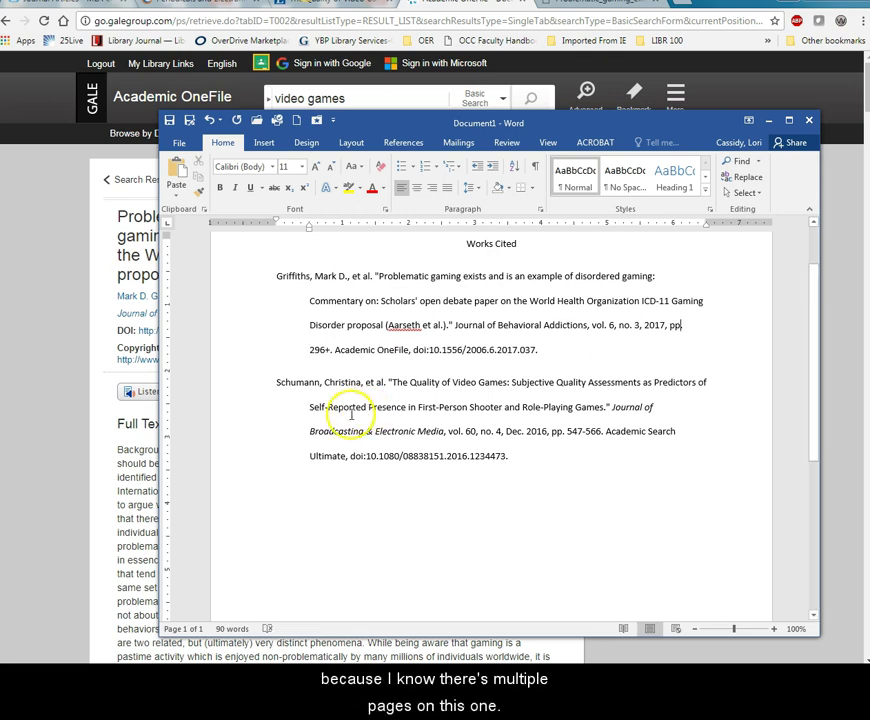
Open the article's DOI link from Academic OneFile to check the publisher's page for article details, and return to the Academic OneFile record
left_click(62, 462)
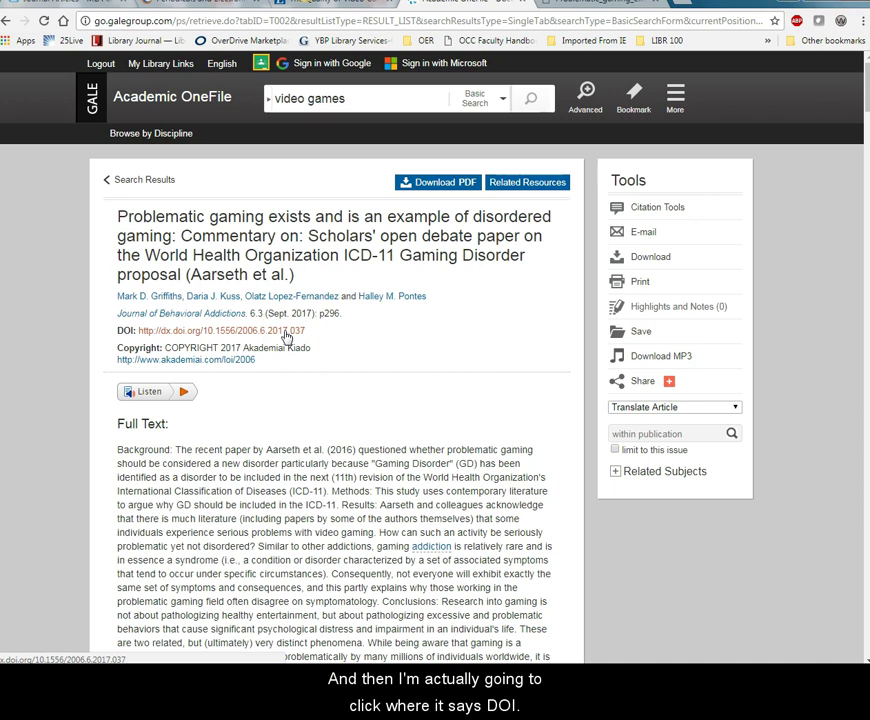
left_click(287, 337)
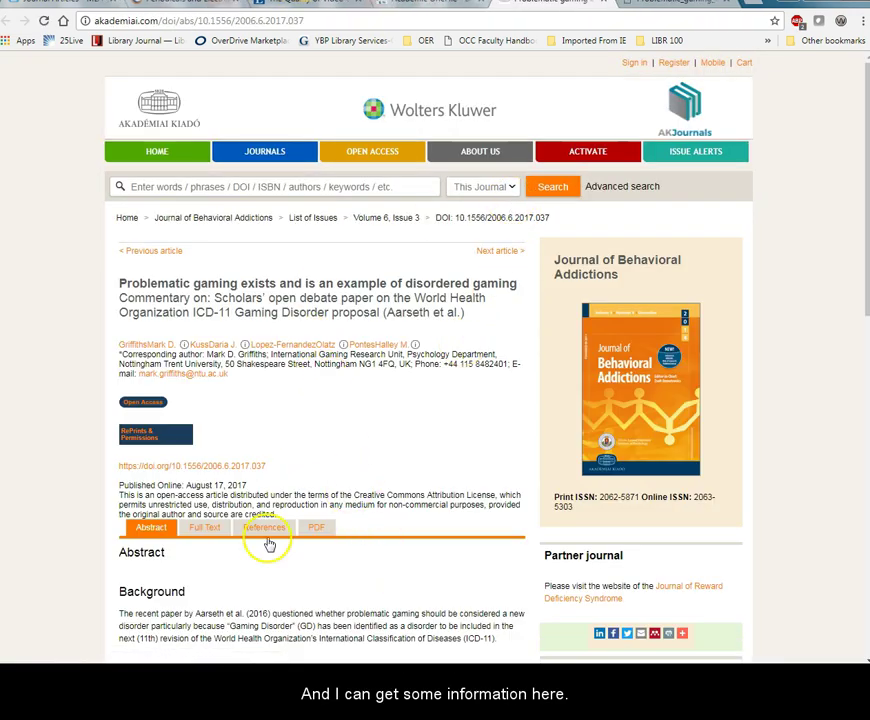
left_click(555, 6)
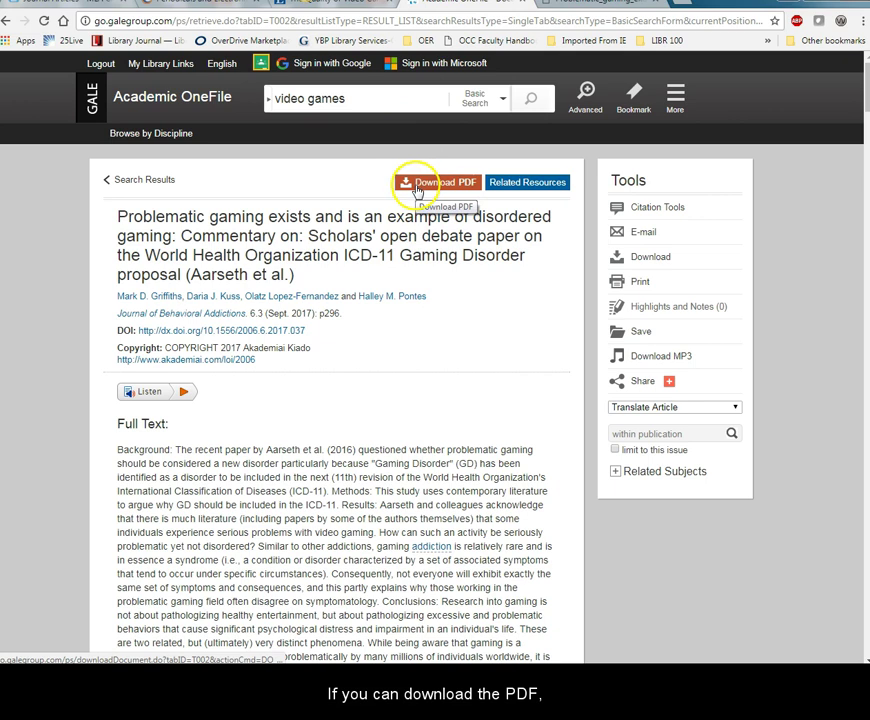
Look up the page range in the "Problematic gaming exists" PDF and set the pages in its Word citation to 296-301, ending with one period
left_click(560, 8)
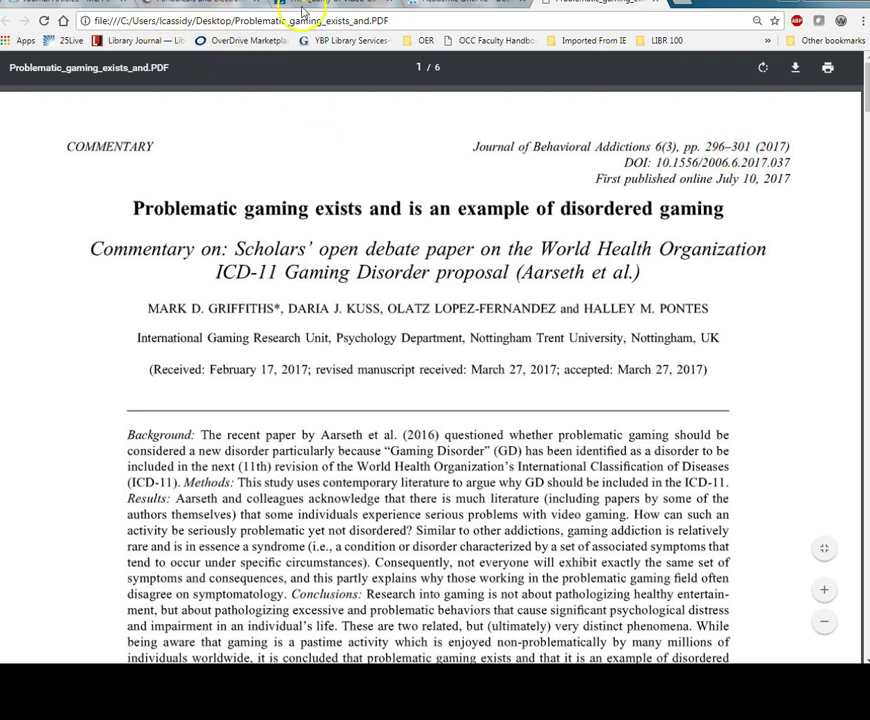
left_click(334, 690)
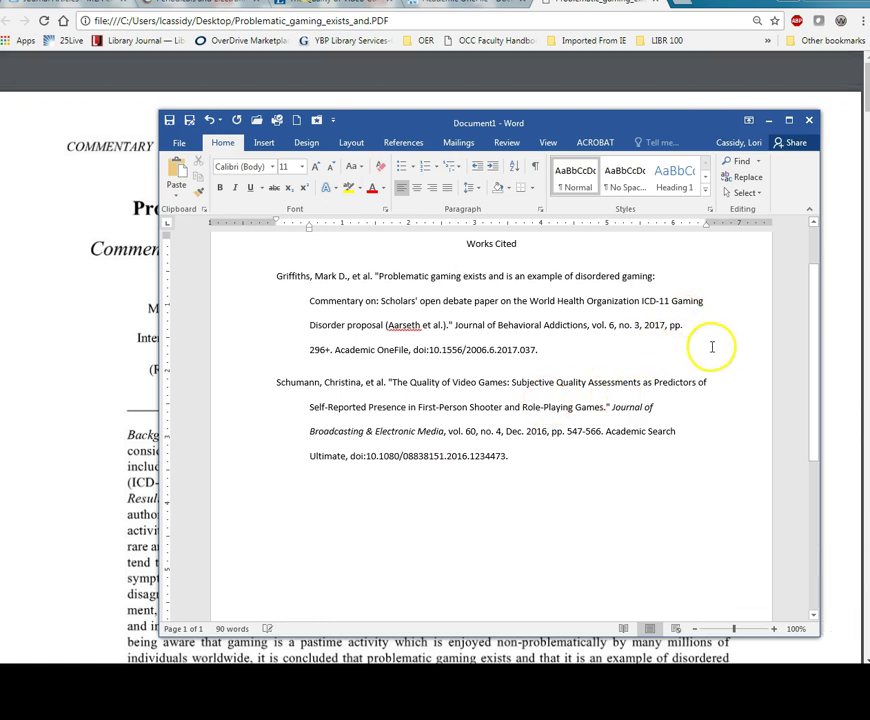
type("296-")
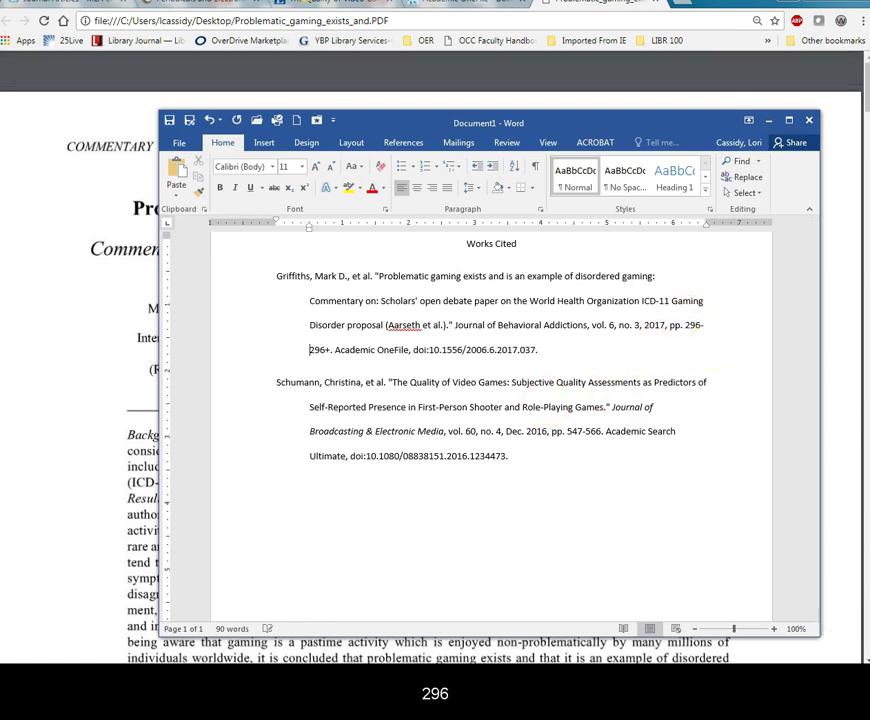
type("301")
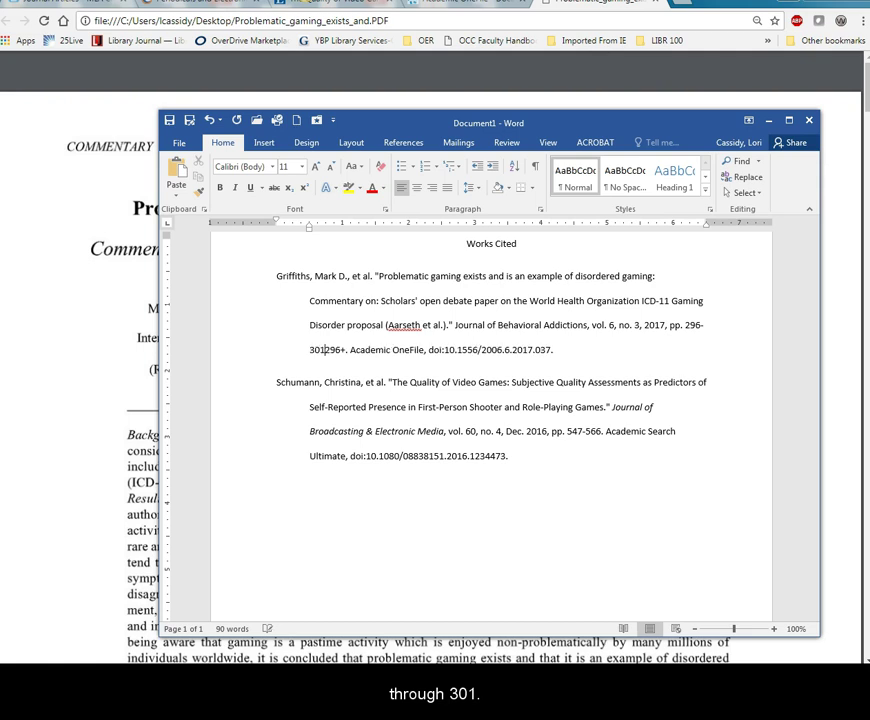
key("Delete")
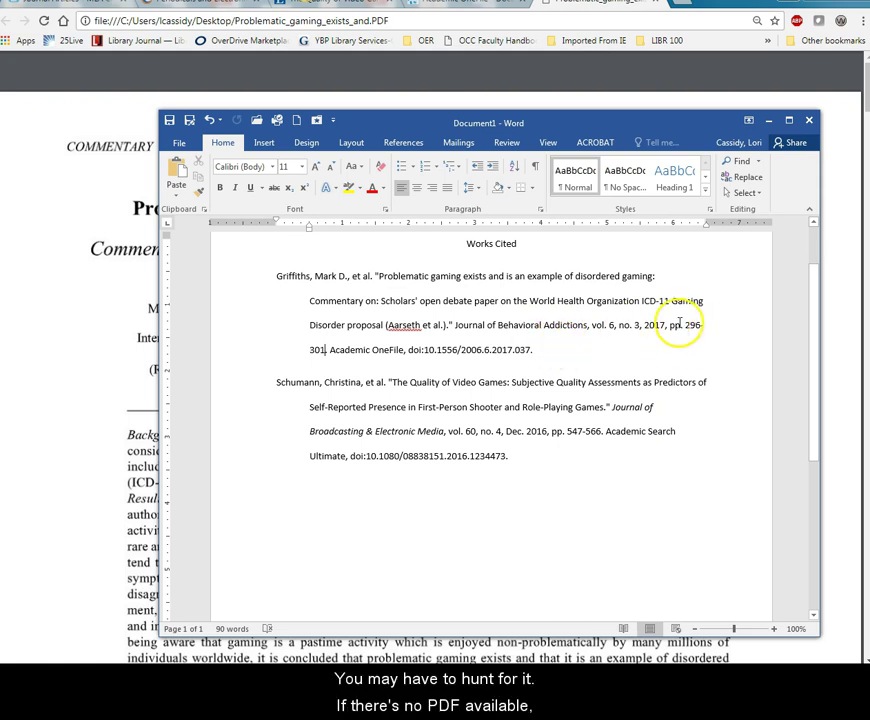
type(".")
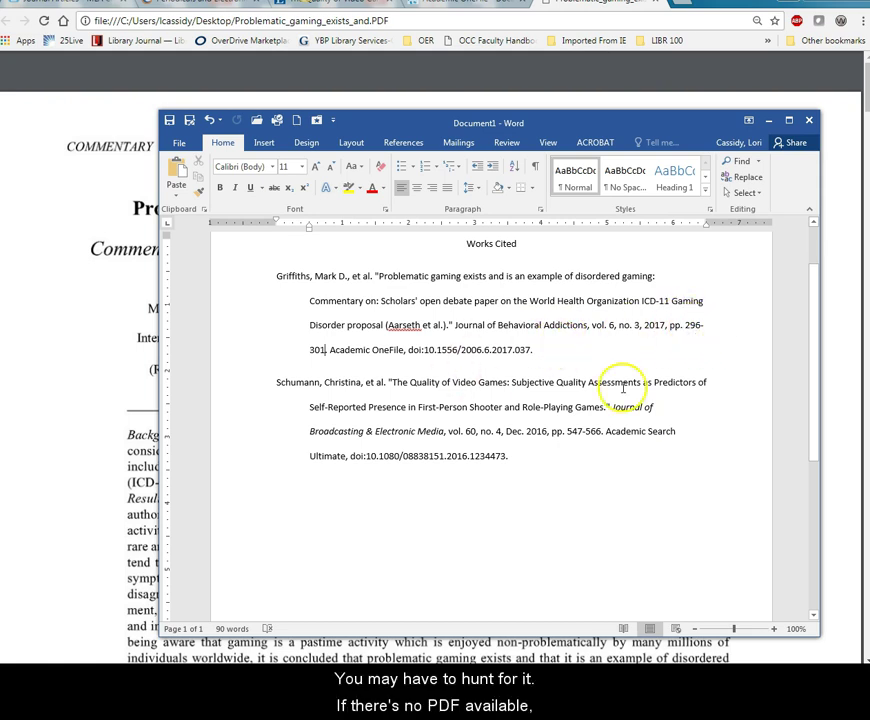
key("BackSpace")
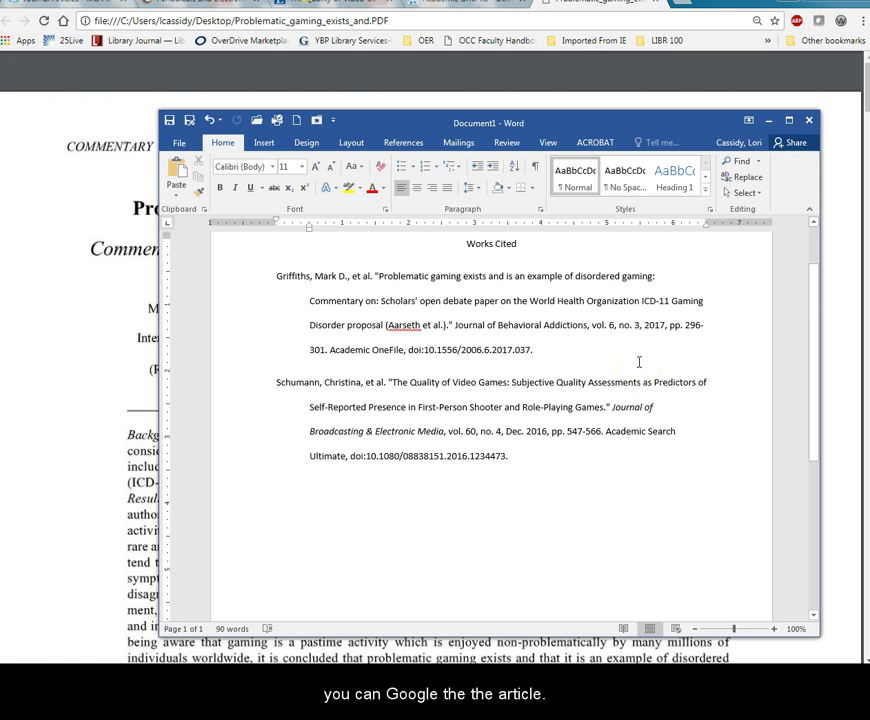
type(".")
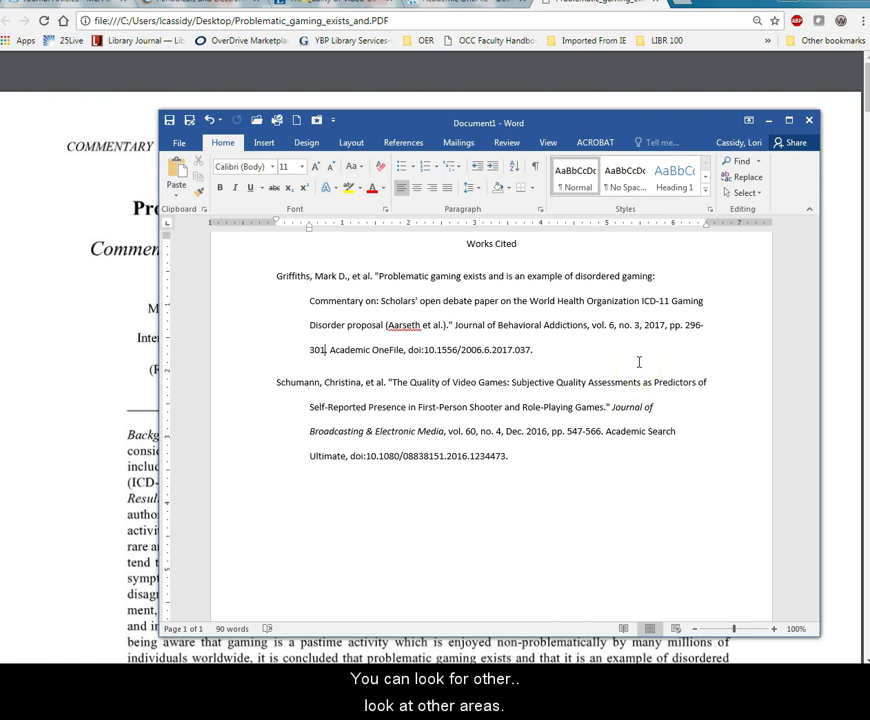
left_click(594, 355)
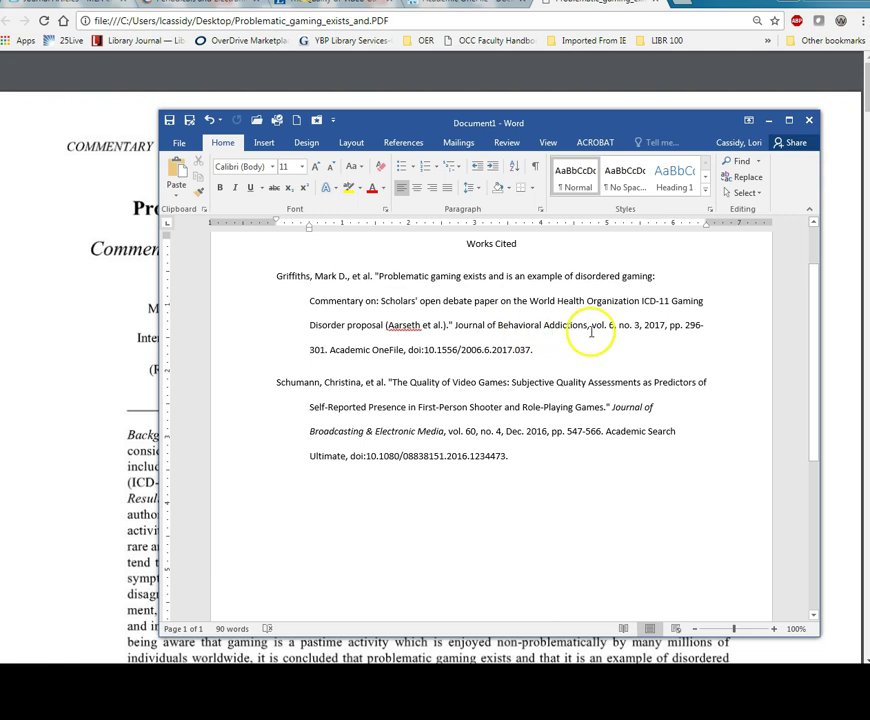
Italicize the journal title "Journal of Behavioral Addictions" in the first citation
left_click_drag(455, 326, 574, 330)
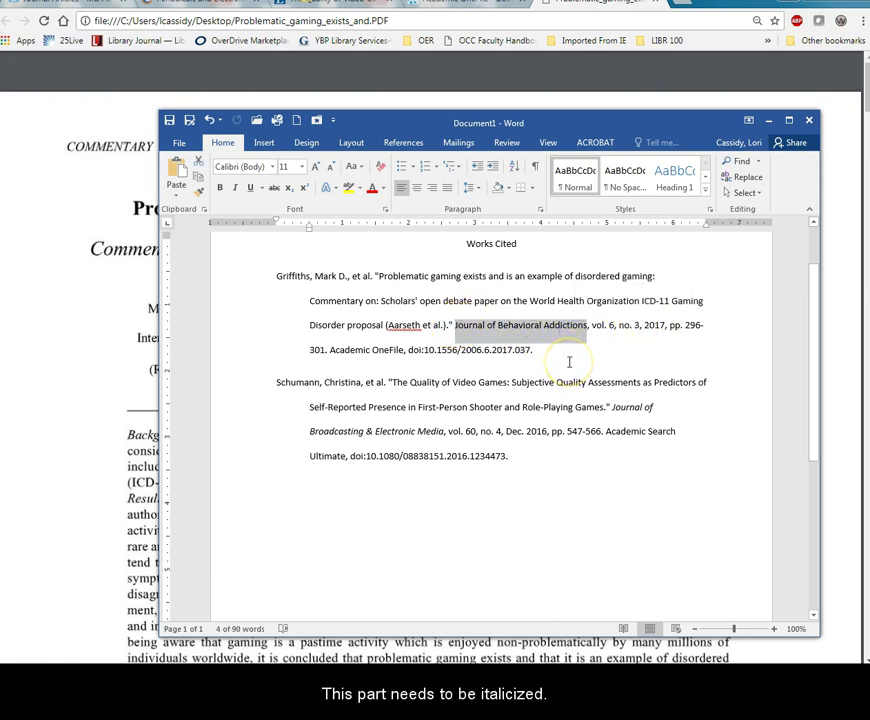
key("Delete")
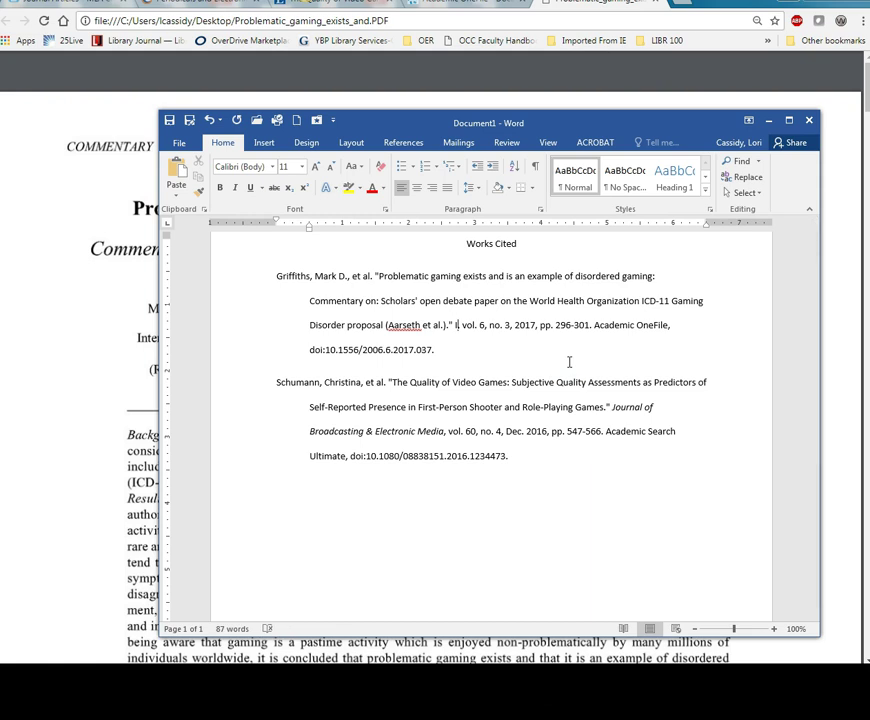
left_click(210, 121)
left_click(235, 187)
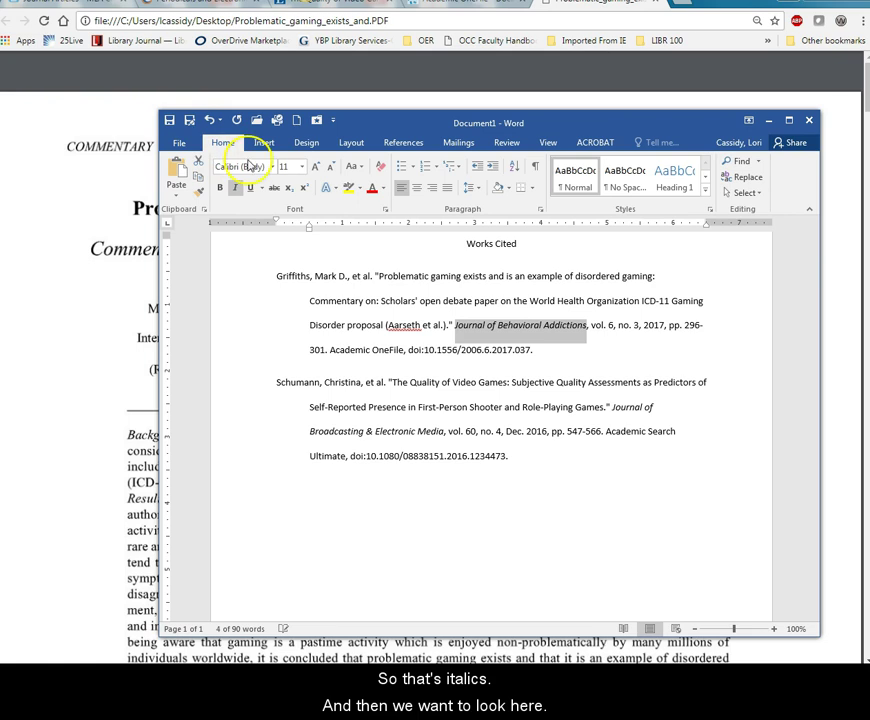
left_click(449, 326)
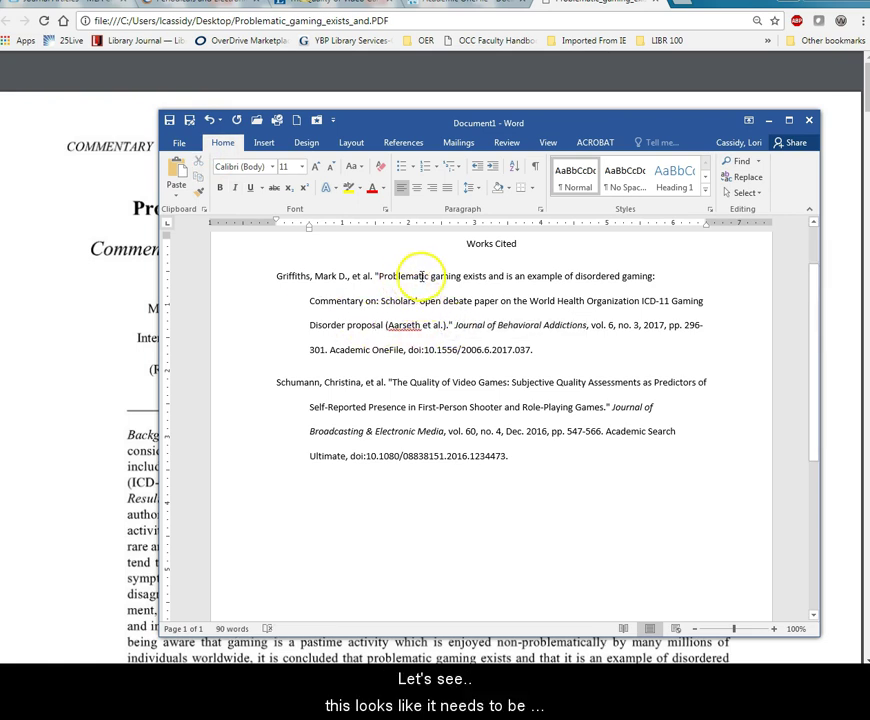
Capitalize "Gaming" and "Exists" right after "Problematic" in the first citation's article title
left_click(421, 276)
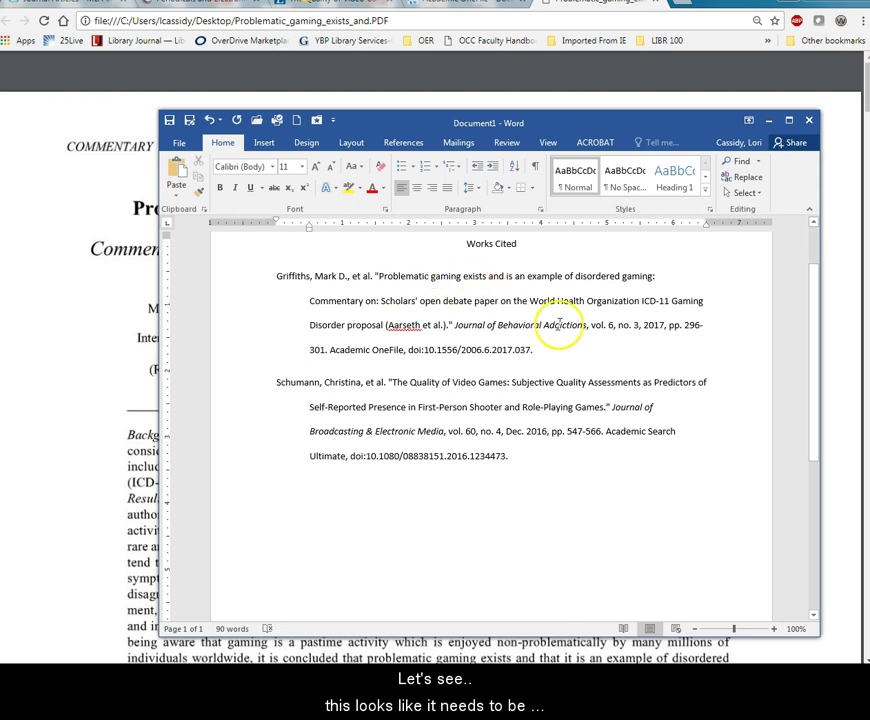
key("BackSpace")
type("G")
key("ctrl+Right")
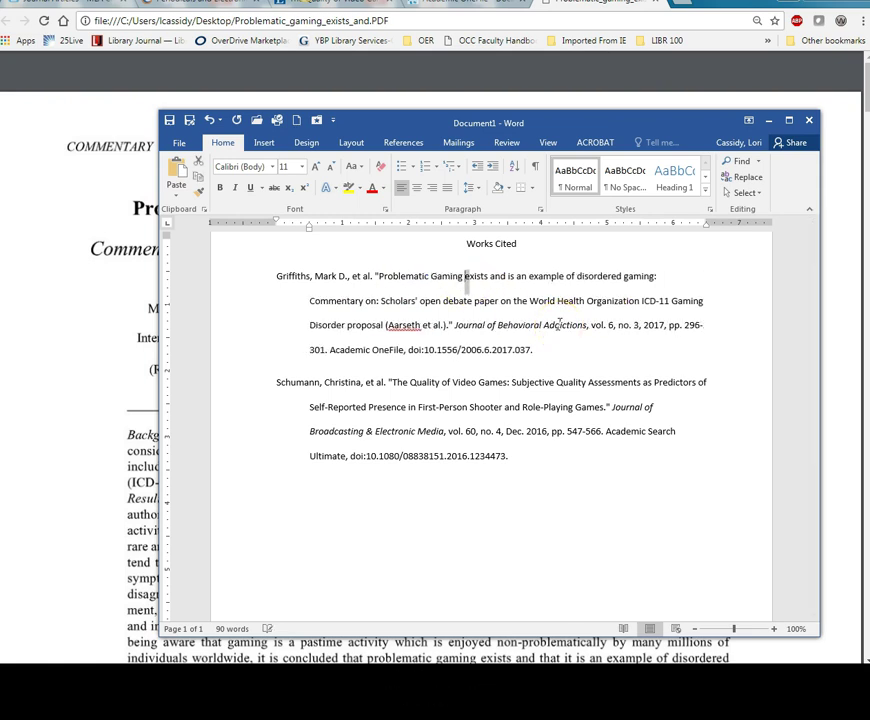
key("shift+Left")
type("E")
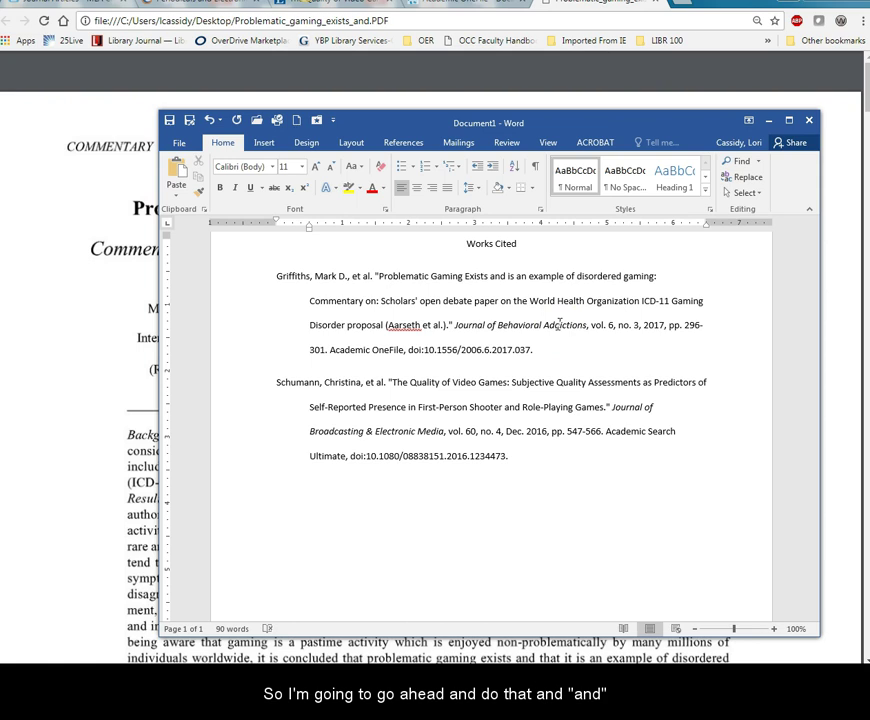
Capitalize "Example", "Disordered" and "Gaming" in the rest of the main article title, leaving the small connecting words in lowercase
key("ctrl+Right")
key("ctrl+Right")
key("ctrl+Right")
key("ctrl+Right")
key("shift+Right")
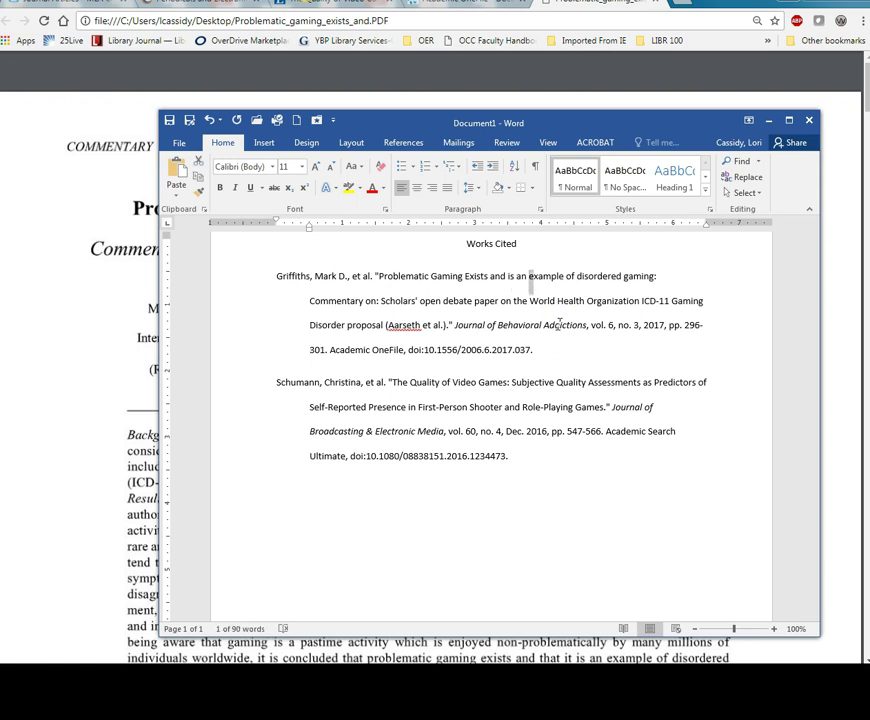
type("E")
key("ctrl+Right")
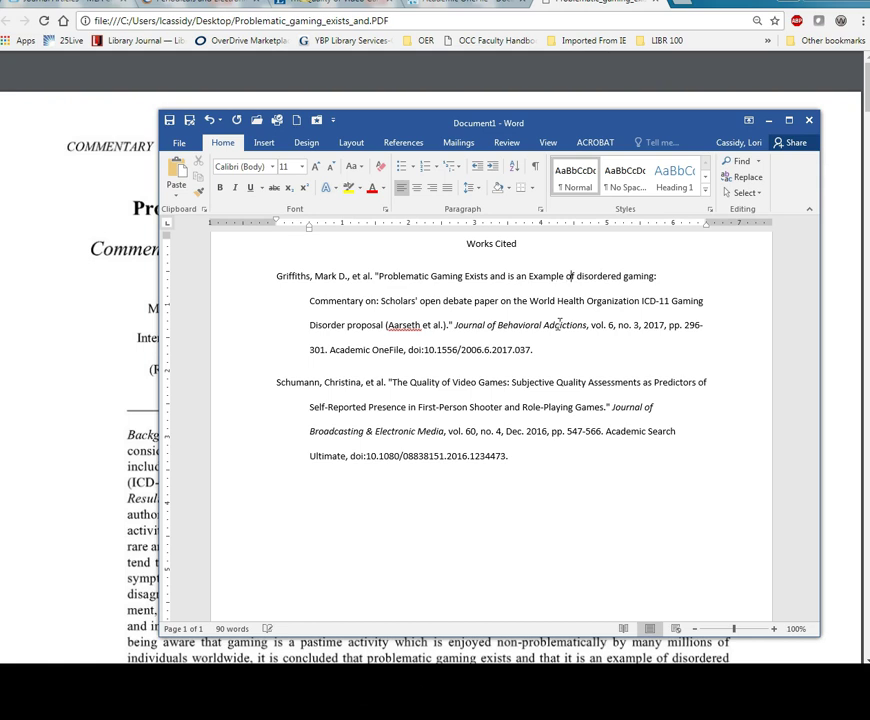
key("shift+Right")
type("D")
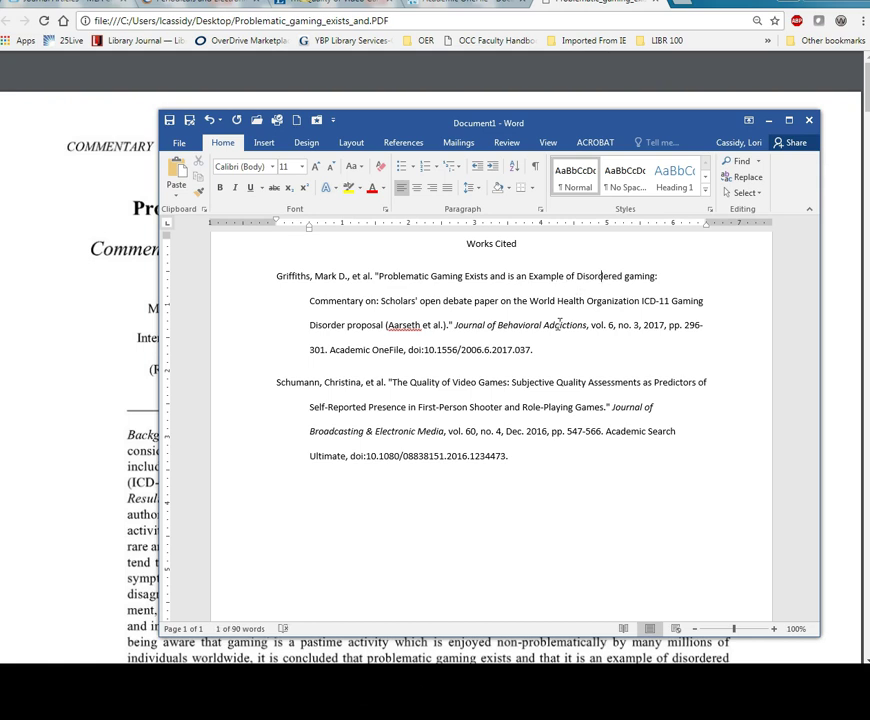
key("shift+Right")
type("G")
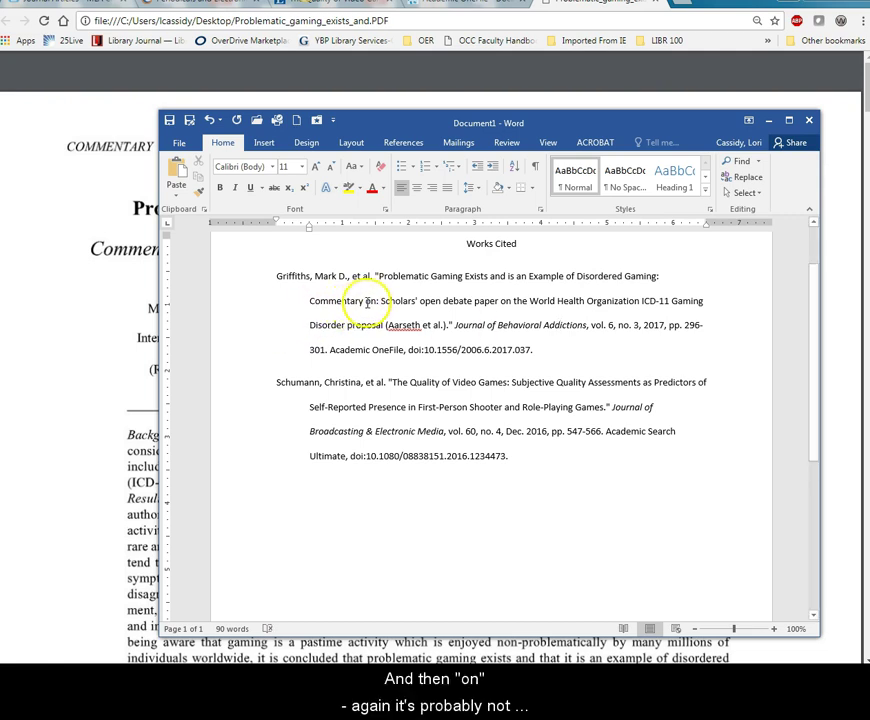
Capitalize "Open", "Debate", "Paper" and "Proposal" in the subtitle of the first citation's article
left_click(421, 301)
key("shift+Right")
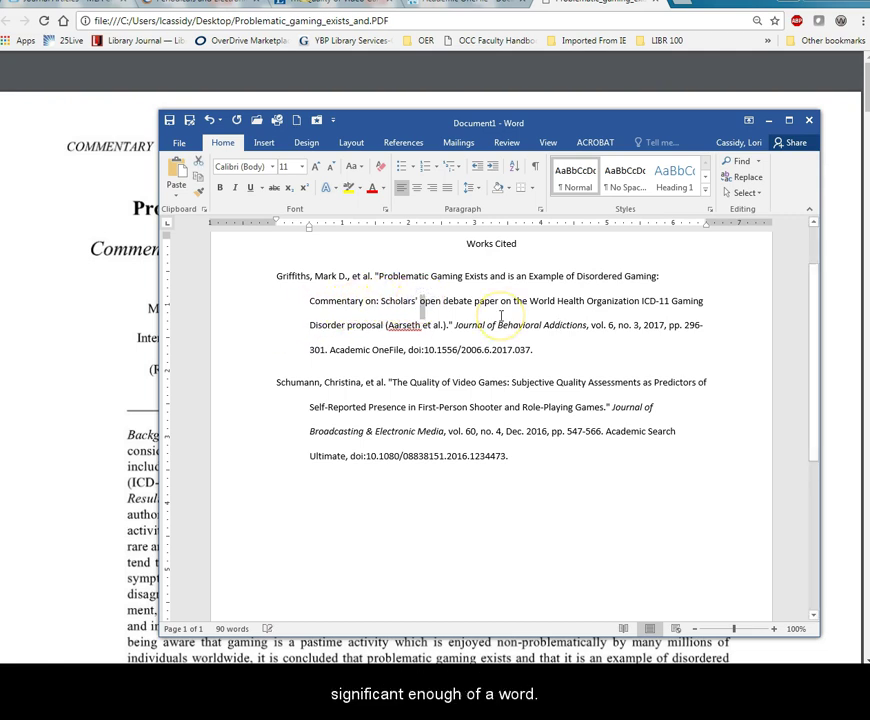
type("O")
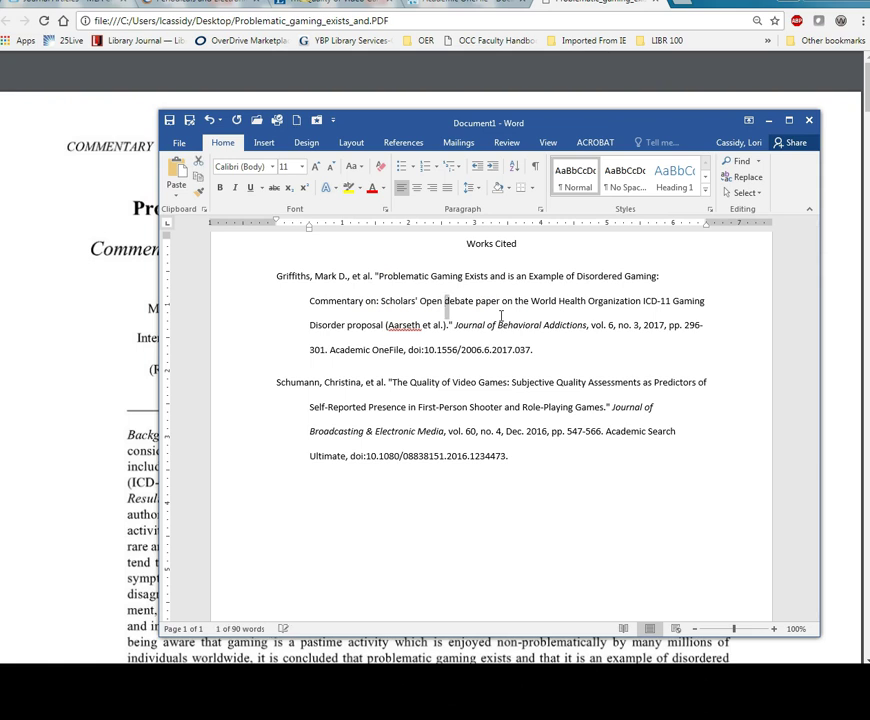
key("shift+Right")
type("D")
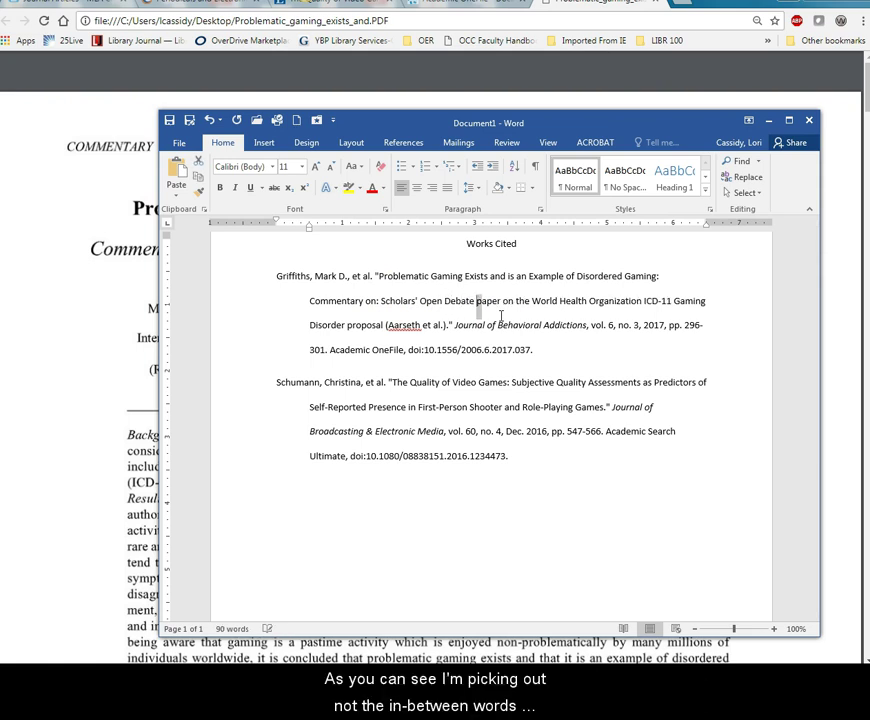
type("P")
key("Right")
key("Right")
key("Right")
key("Right")
key("Right")
key("Right")
key("Right")
key("Right")
key("Right")
key("Right")
key("Right")
key("Right")
key("Right")
key("Right")
key("Right")
key("Right")
key("Right")
key("Right")
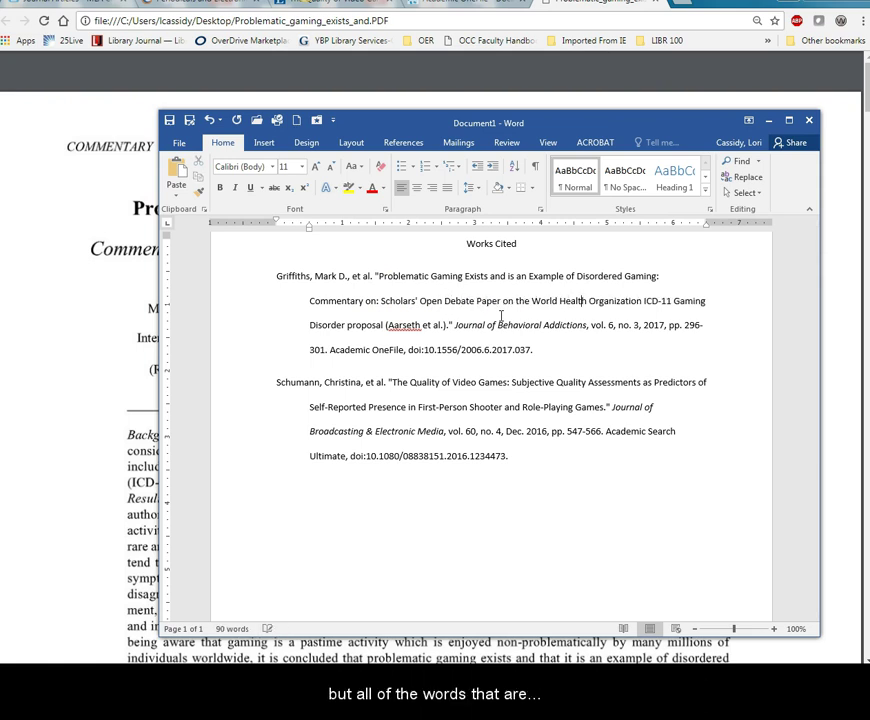
left_click(349, 326)
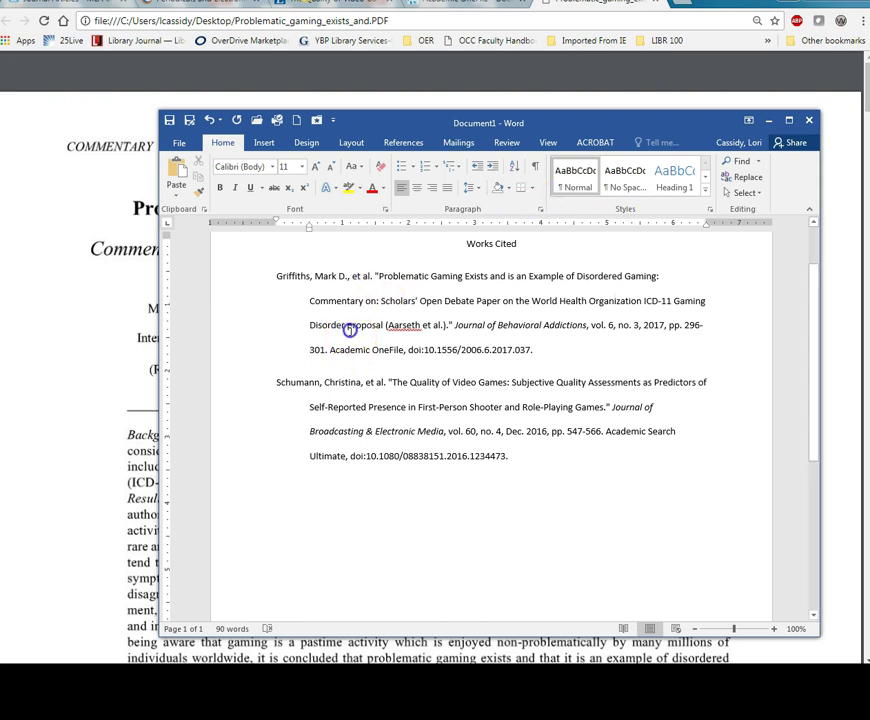
key("shift+Right")
type("P")
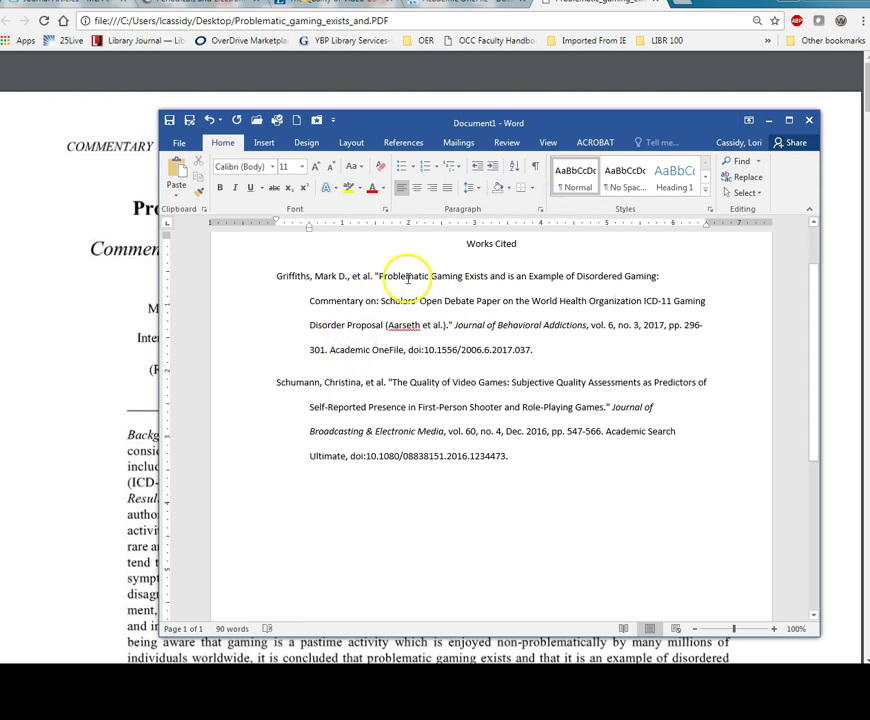
left_click(516, 301)
key("shift+Right")
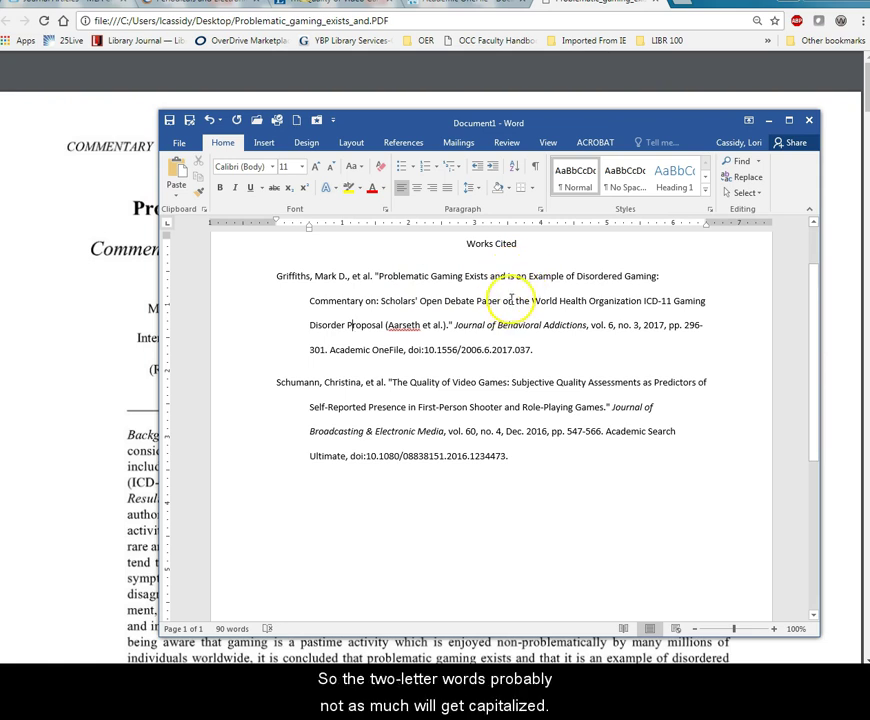
type("T")
key("ctrl+z")
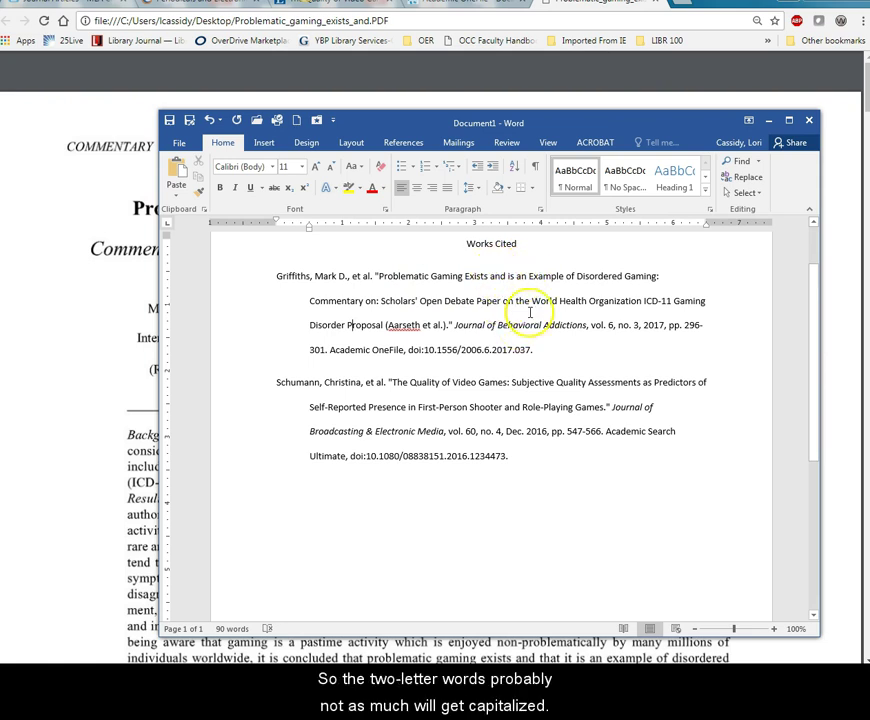
Italicize the database names "Academic OneFile" and "Academic Search Ultimate" in the two citations
left_click(330, 596)
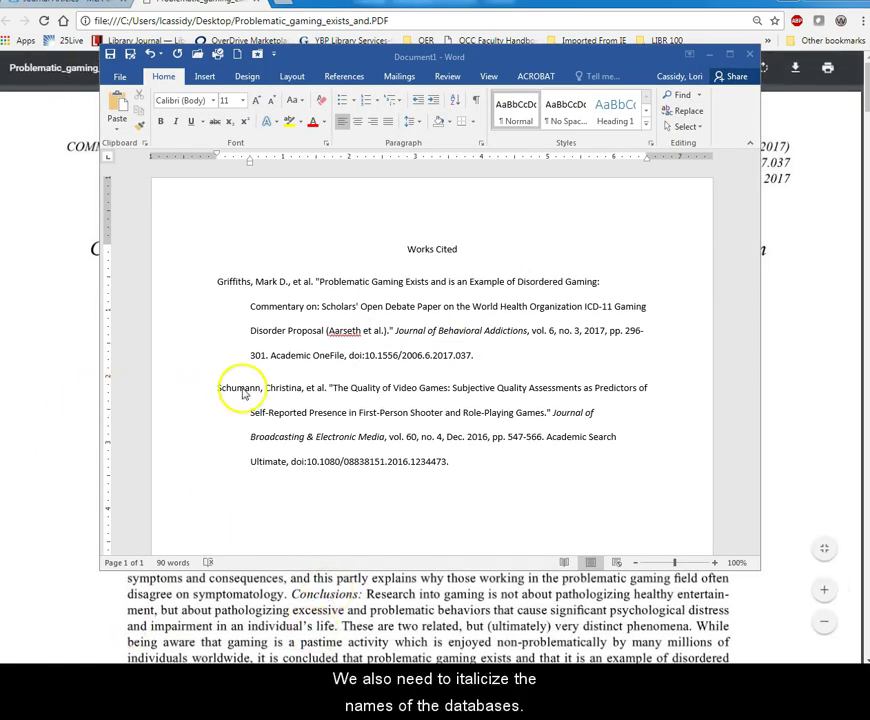
left_click(277, 360)
left_click_drag(273, 356, 341, 357)
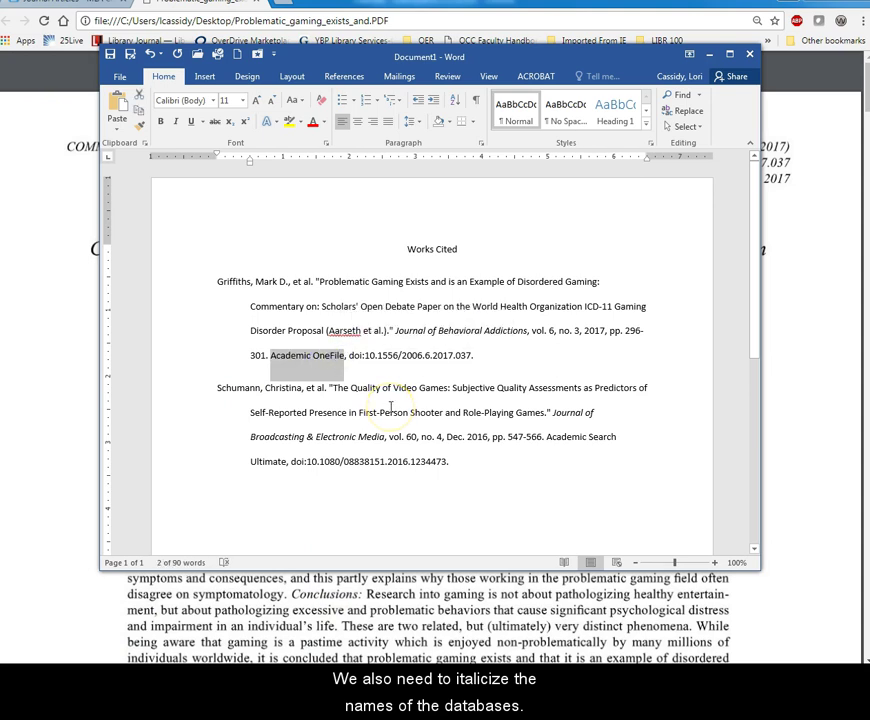
key("ctrl+i")
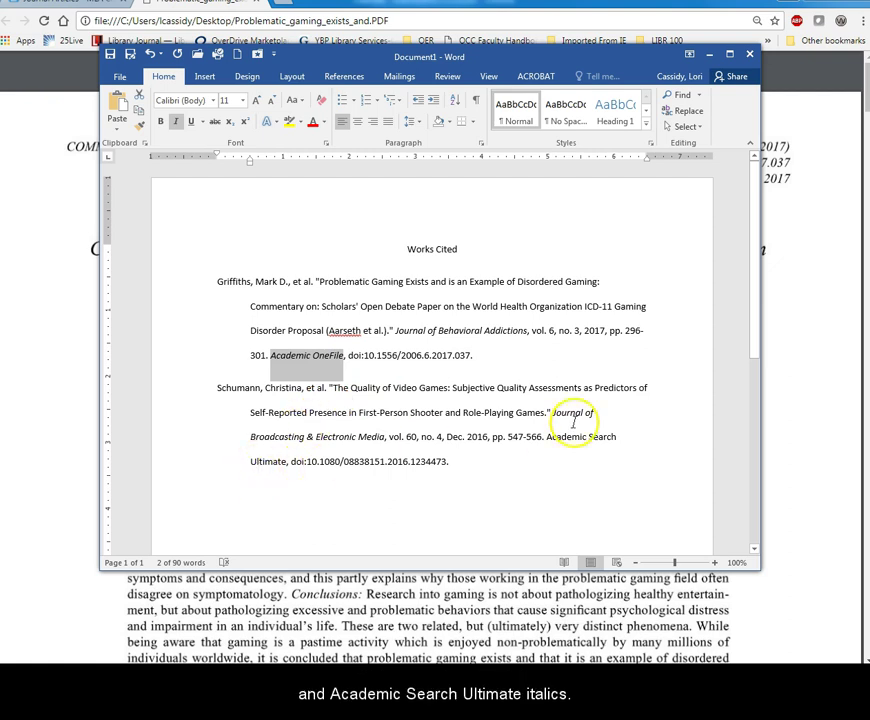
left_click_drag(548, 437, 287, 463)
key("ctrl+i")
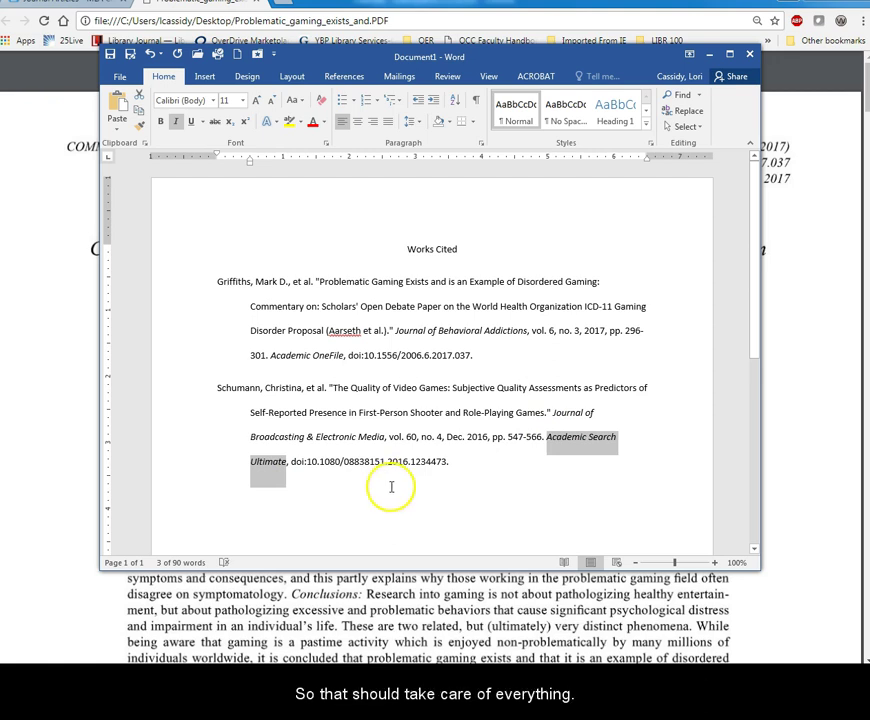
left_click(390, 485)
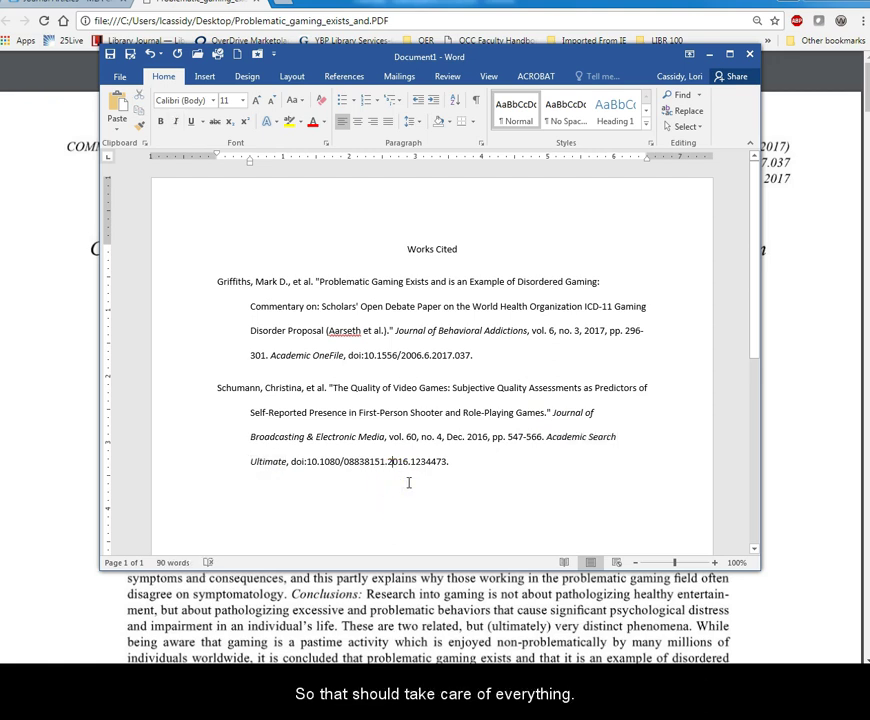